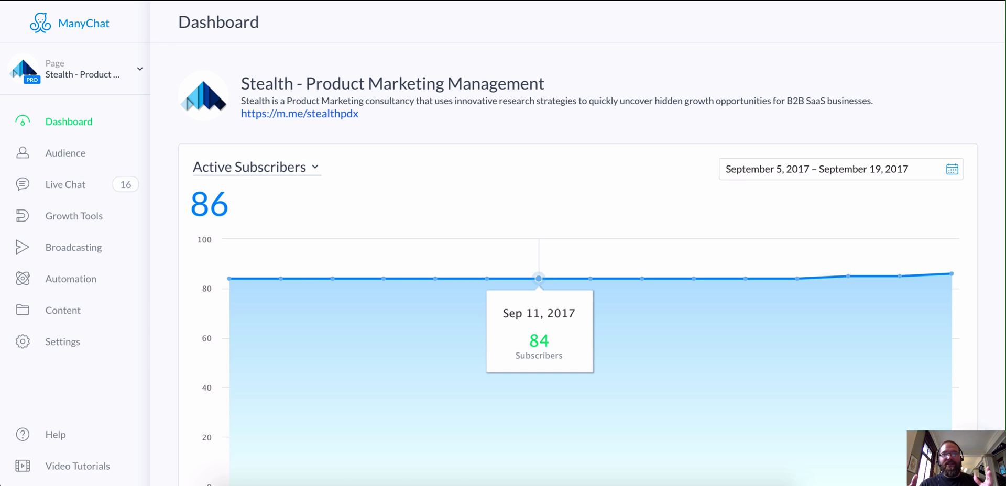
# - Open the Opt-In Message editor of the 'What's your best email address' growth tool
pyautogui.click(65, 217)
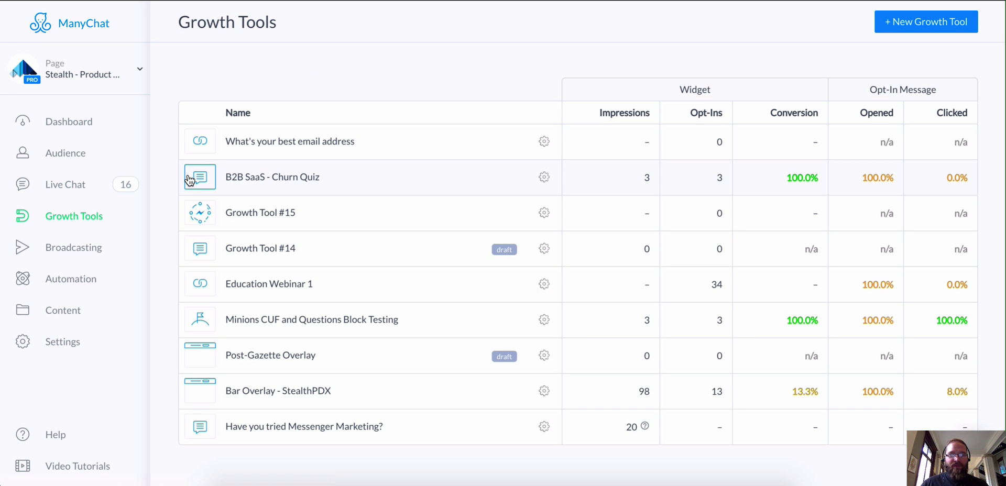
pyautogui.click(282, 147)
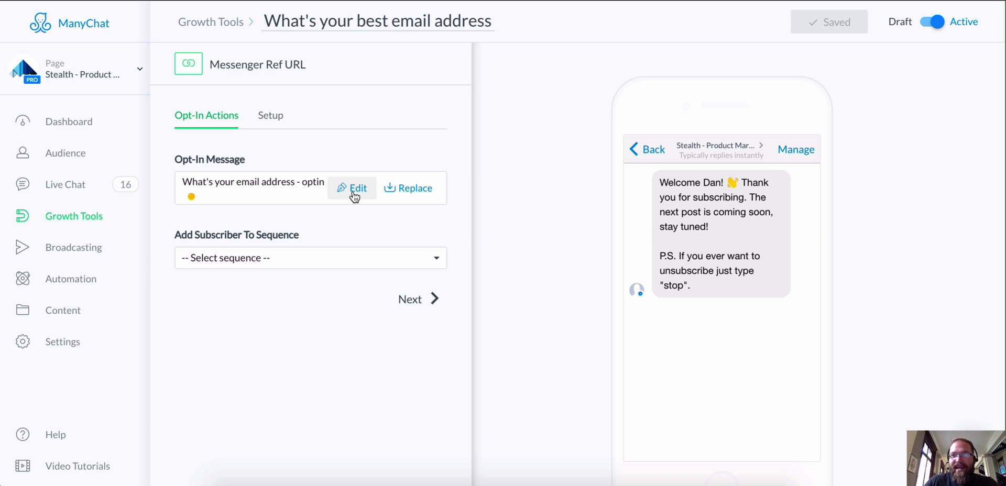
pyautogui.click(354, 190)
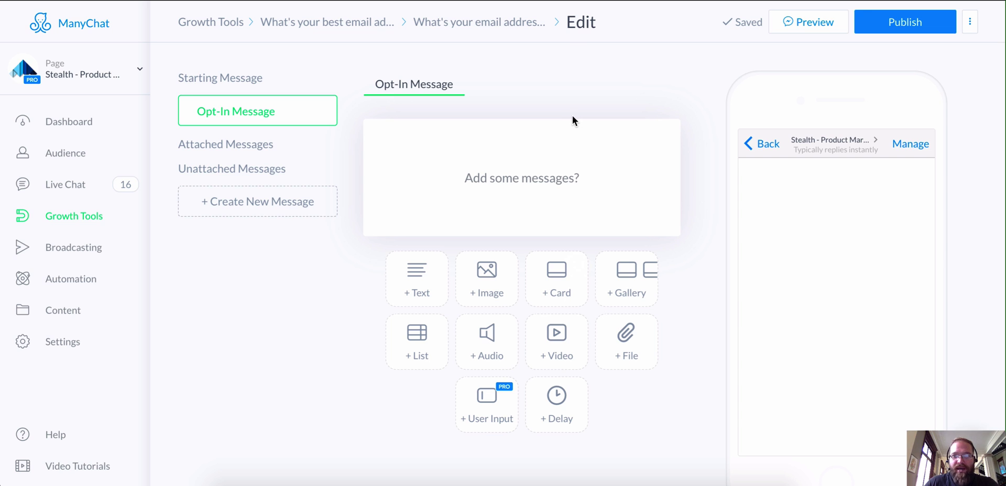
pyautogui.moveTo(278, 125)
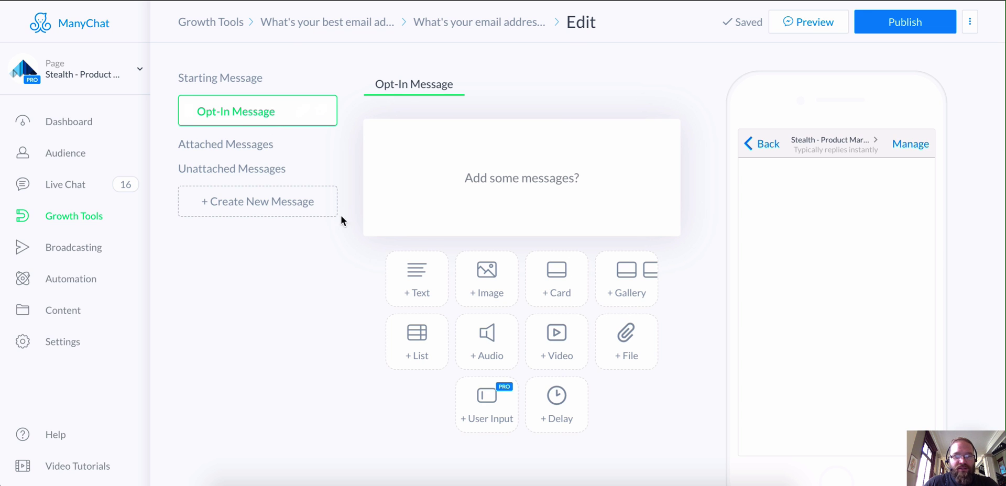
# - Add a user-input question 'Hey {{First Name}}! What's your best email address?'
pyautogui.click(491, 416)
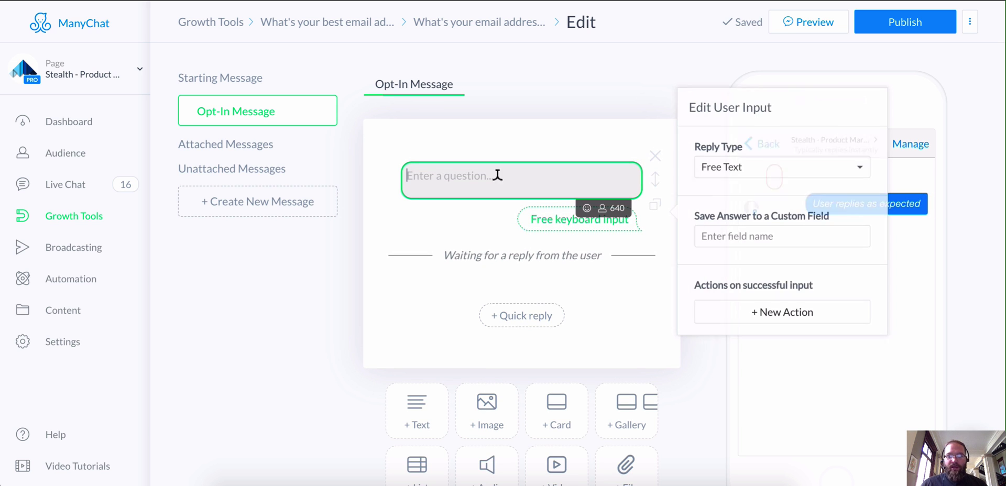
pyautogui.write('Hey {')
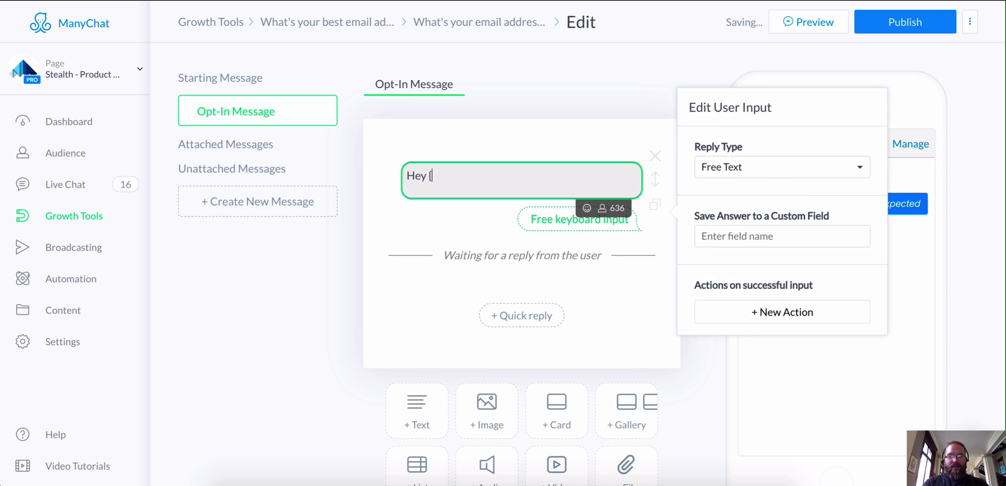
pyautogui.write('{')
pyautogui.click(436, 151)
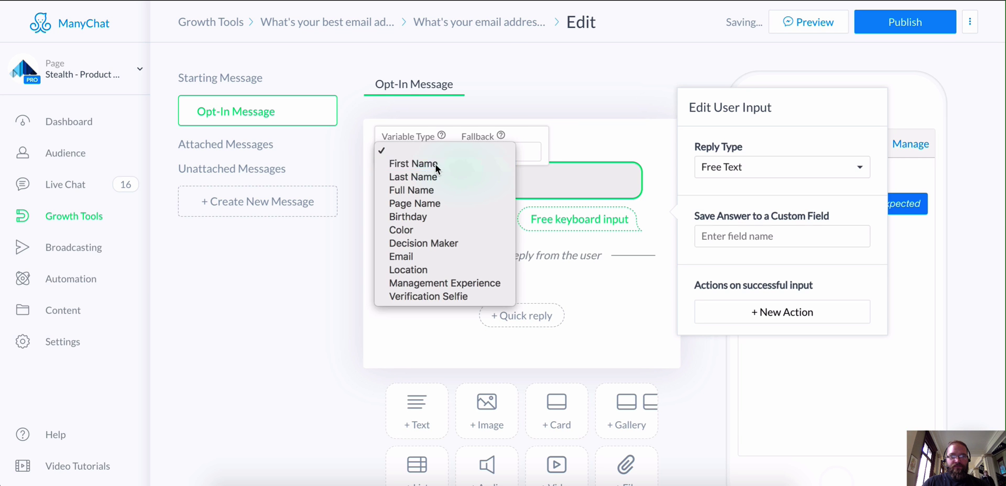
pyautogui.click(435, 163)
pyautogui.click(498, 175)
pyautogui.write('!')
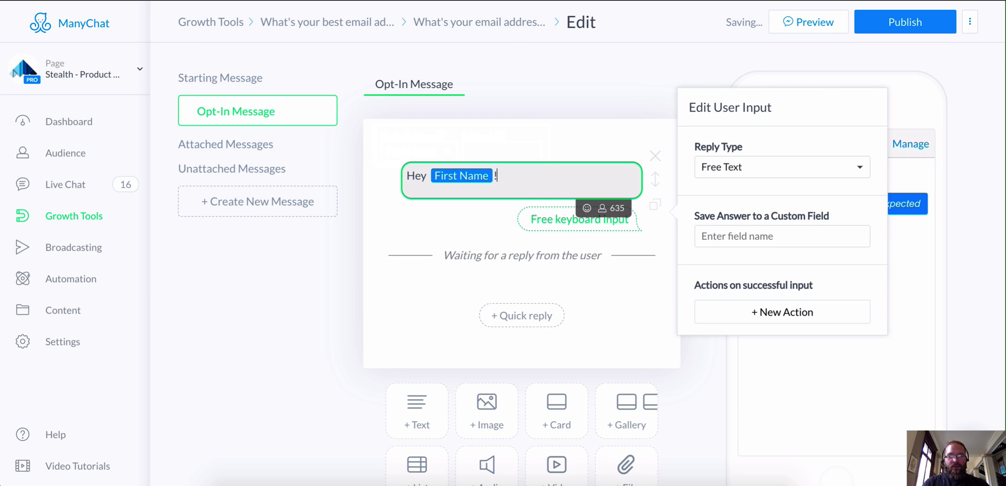
pyautogui.write(" What's your be")
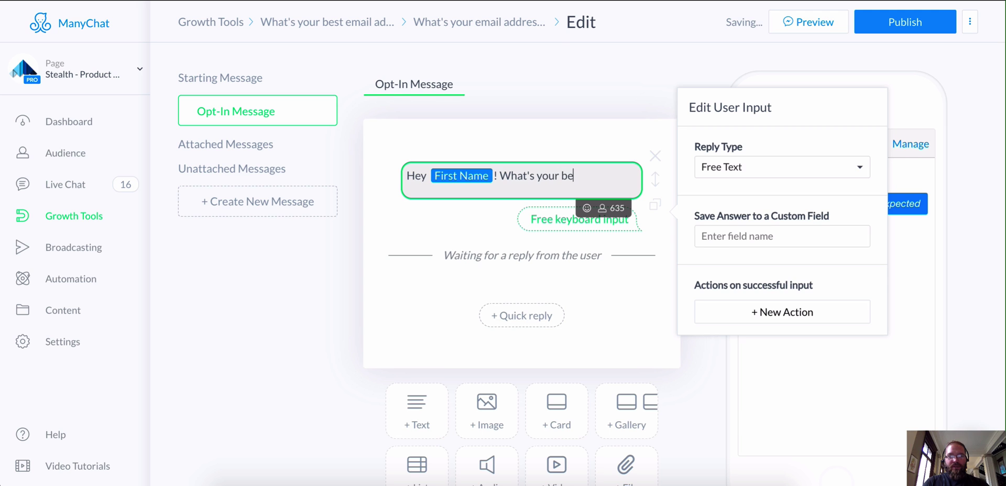
pyautogui.write('st email address')
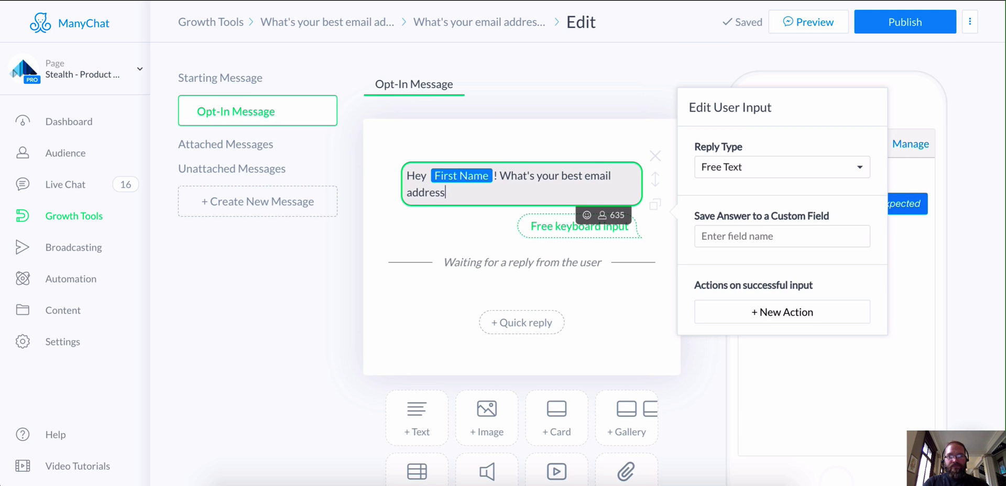
pyautogui.write('?')
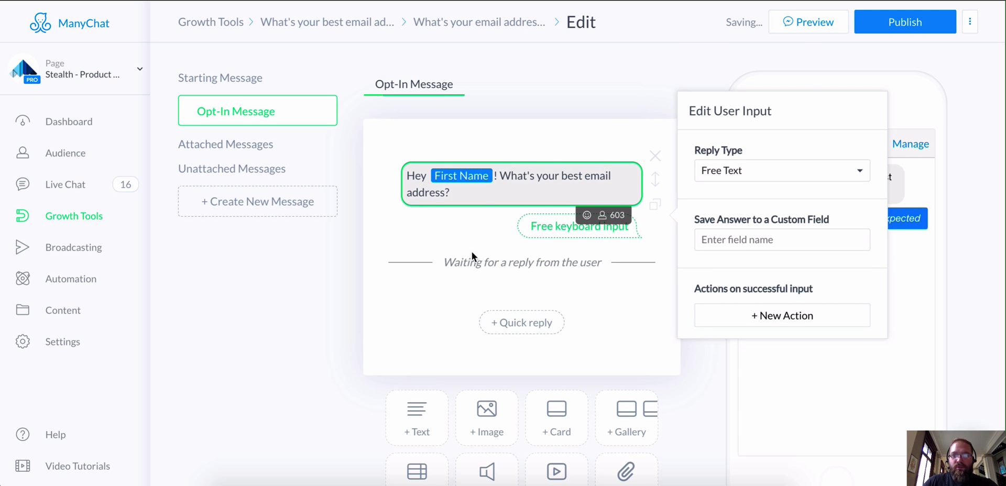
# - Set the question's reply type to Email and review its retry text and custom field options
pyautogui.click(796, 171)
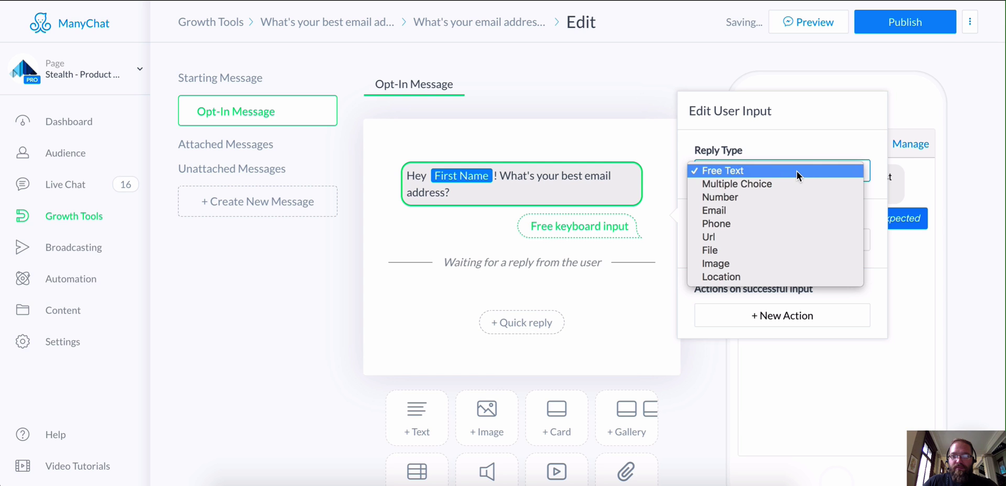
pyautogui.click(781, 209)
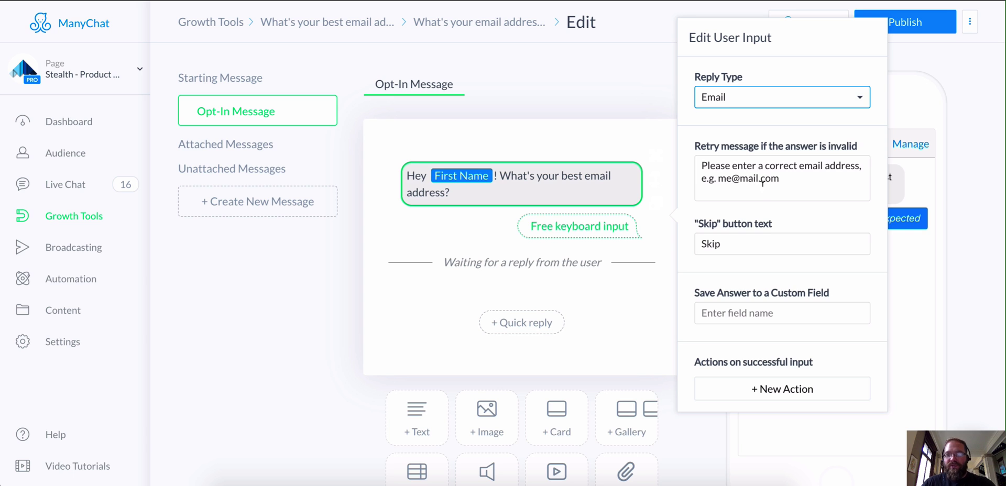
pyautogui.moveTo(778, 180); pyautogui.dragTo(695, 156)
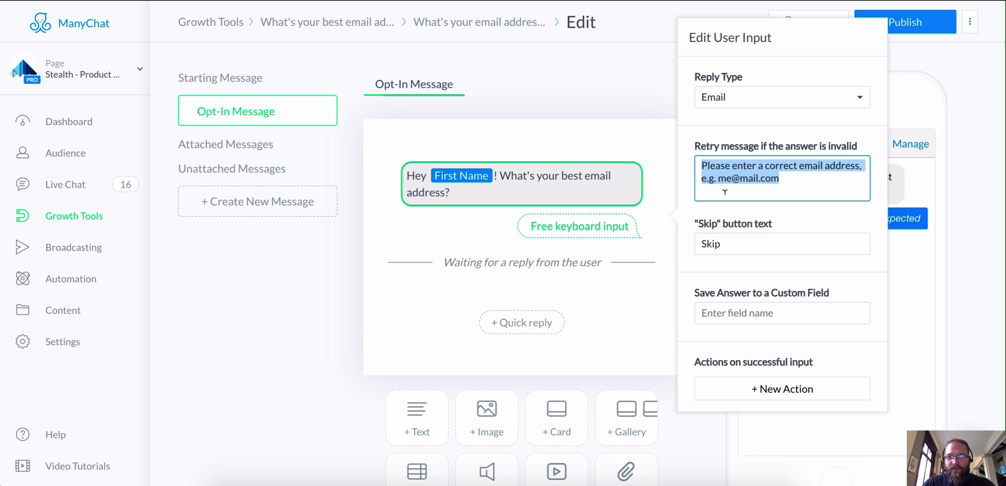
pyautogui.click(755, 313)
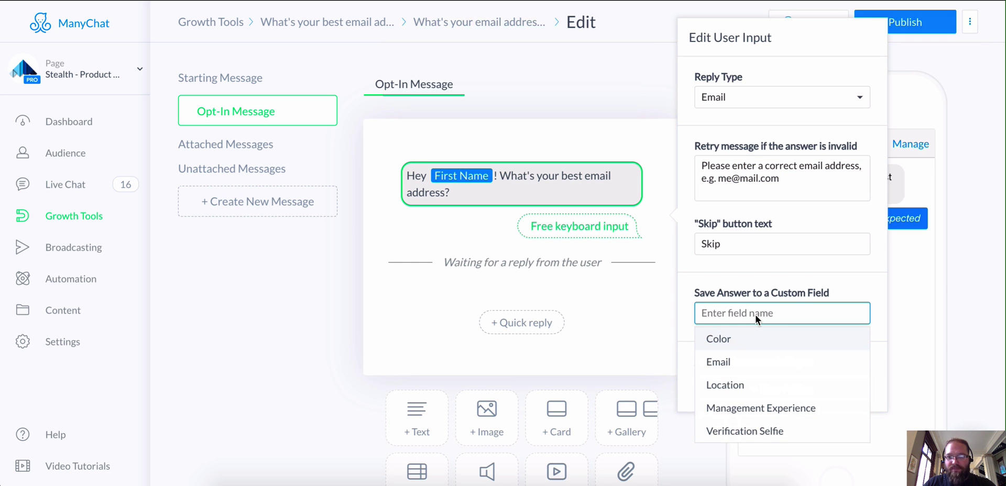
pyautogui.click(822, 282)
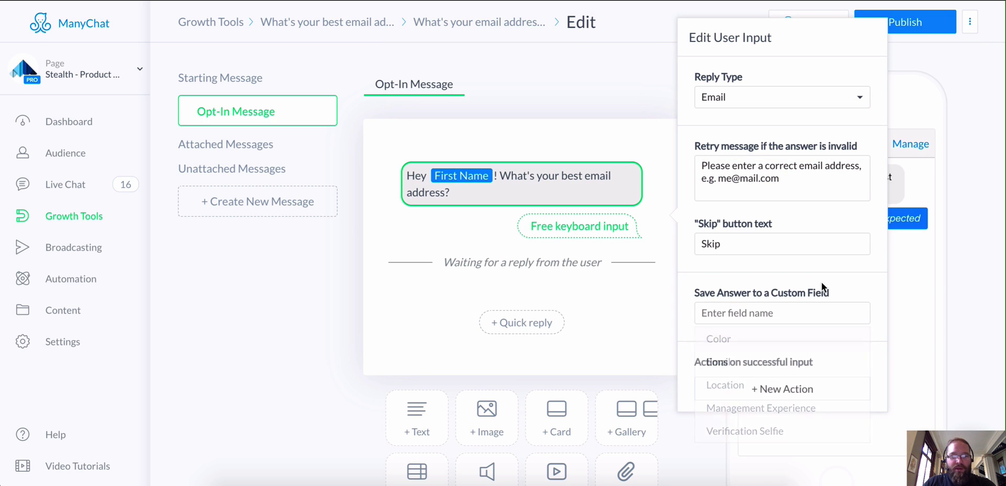
pyautogui.rightClick(77, 342)
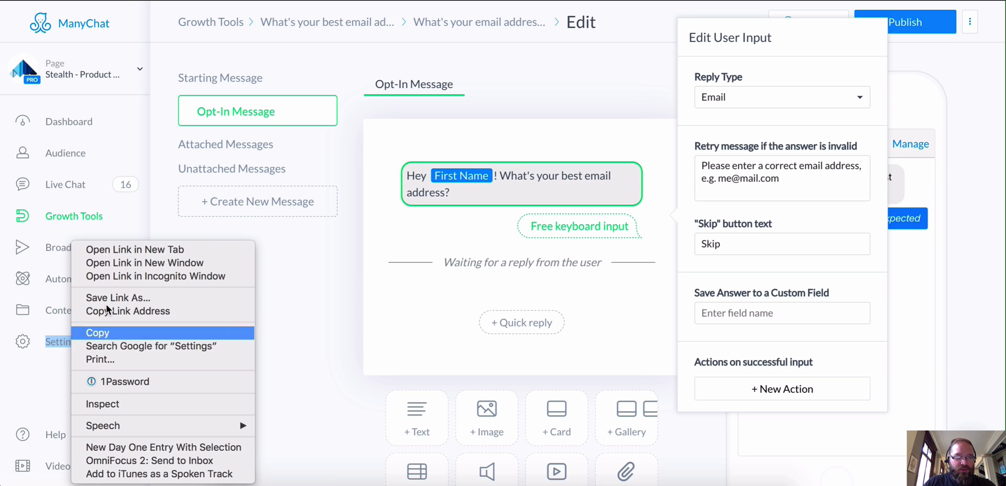
pyautogui.click(136, 250)
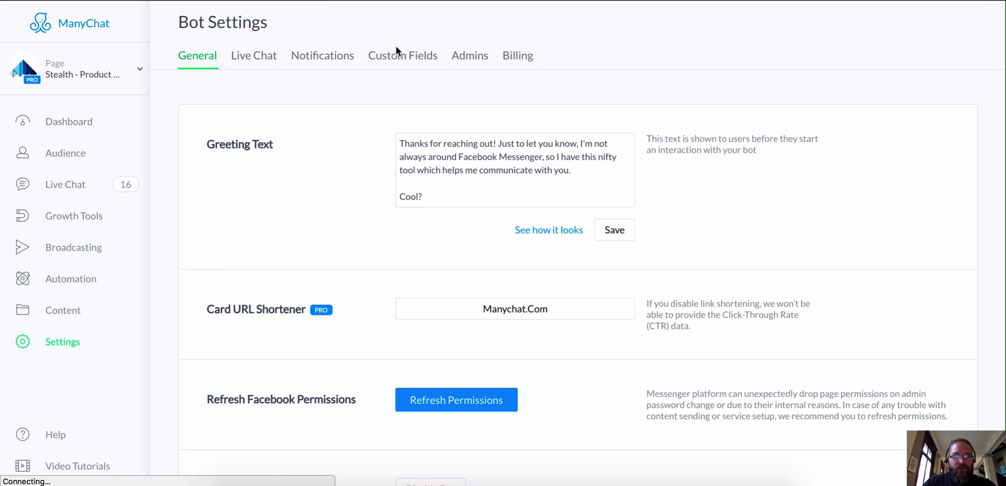
pyautogui.click(403, 54)
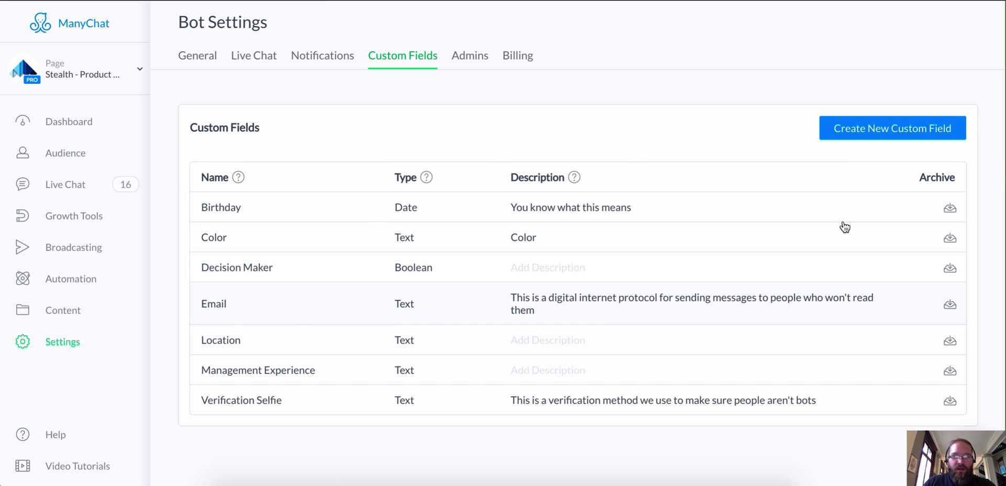
pyautogui.click(856, 133)
pyautogui.click(500, 176)
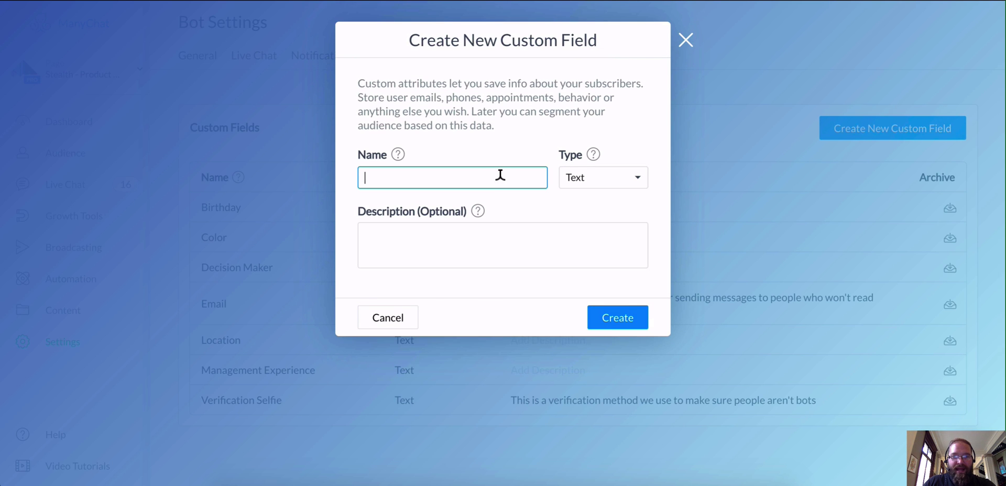
pyautogui.write('Email')
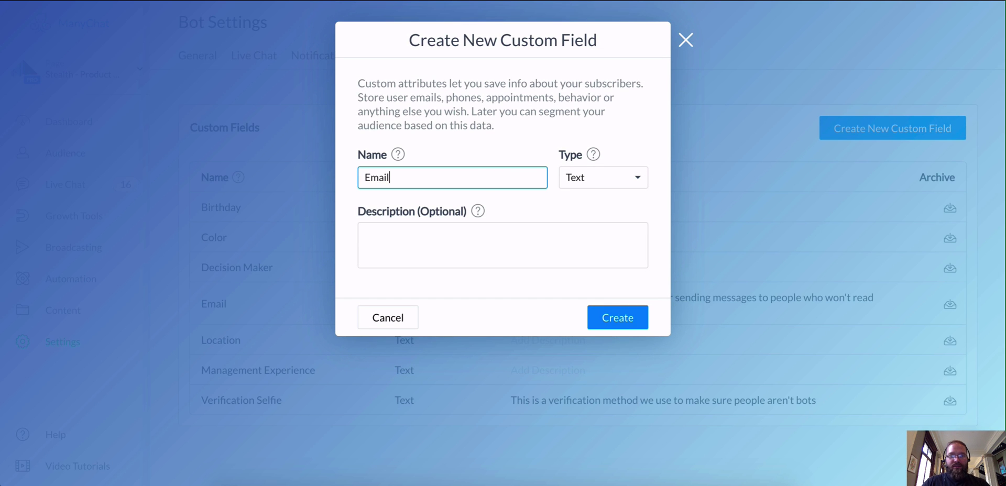
pyautogui.click(592, 187)
pyautogui.click(646, 117)
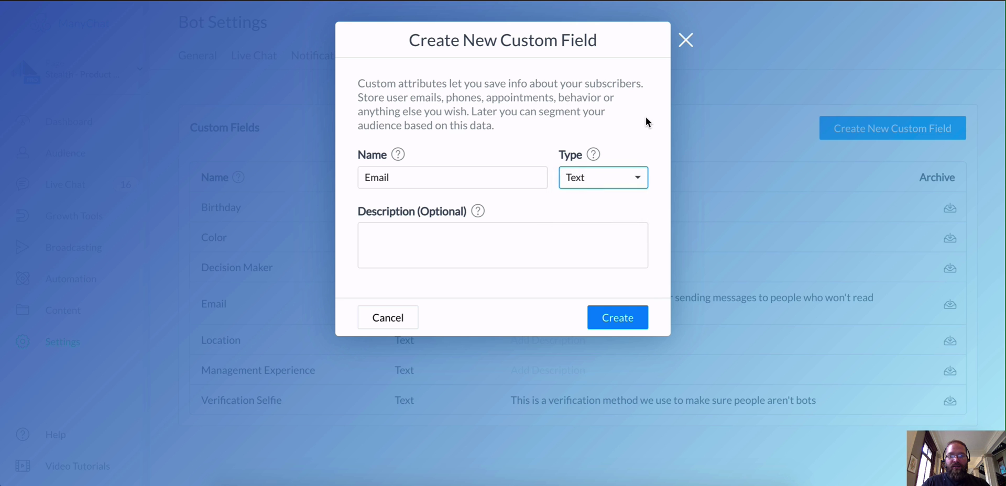
pyautogui.click(619, 179)
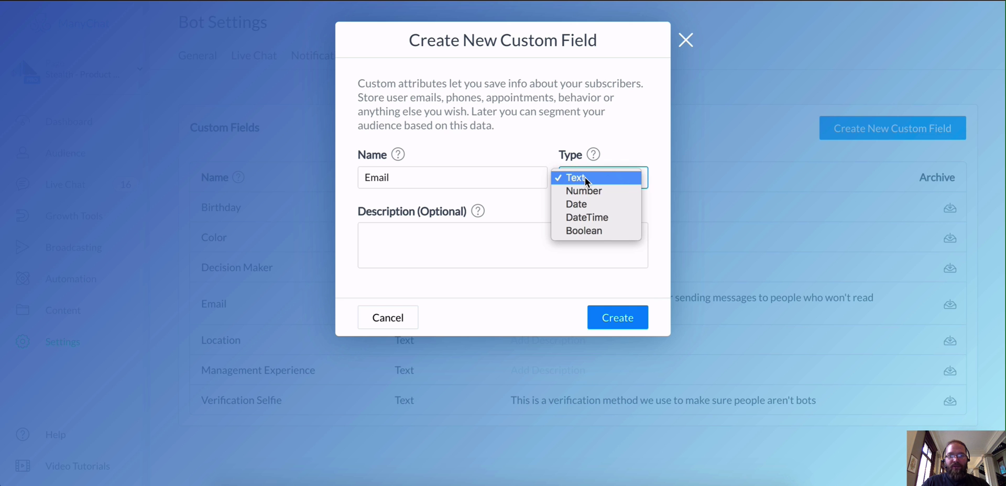
pyautogui.click(617, 140)
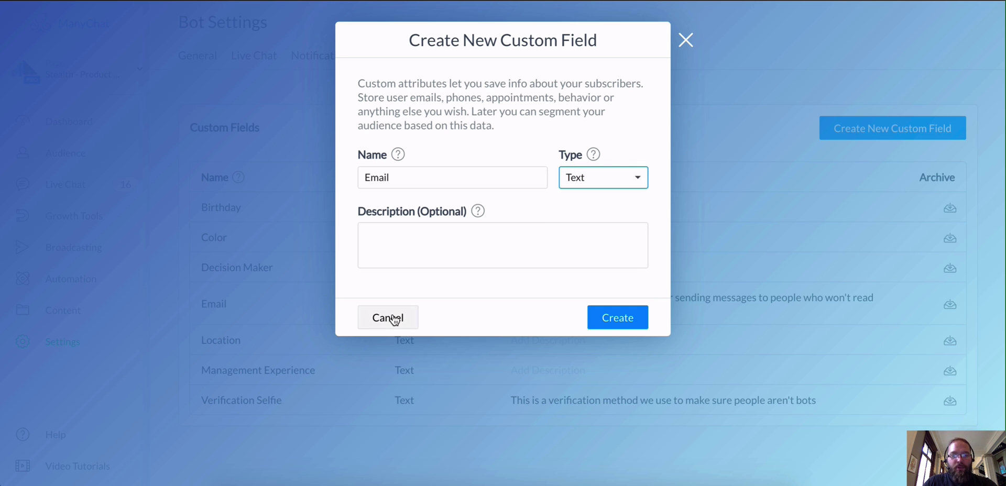
pyautogui.click(390, 317)
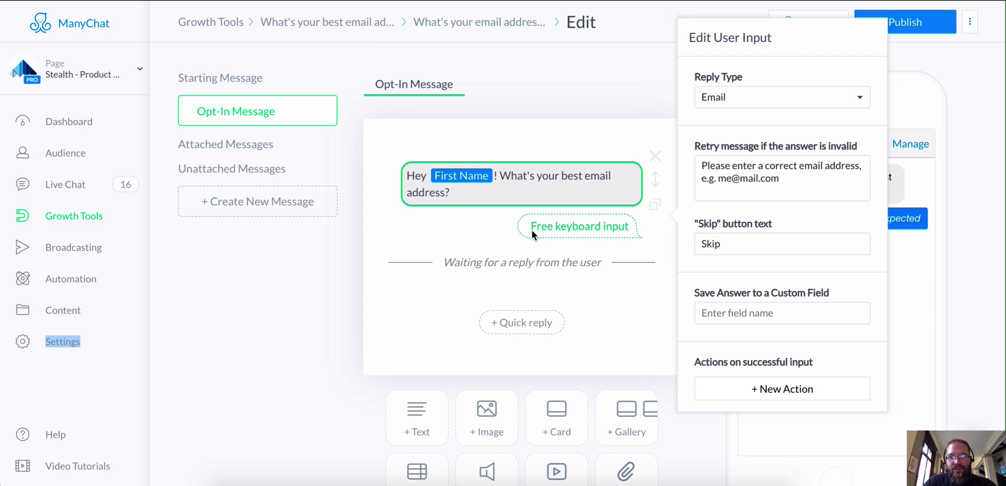
# - Save the email question's answer to the Email custom field and close the reply settings
pyautogui.click(770, 313)
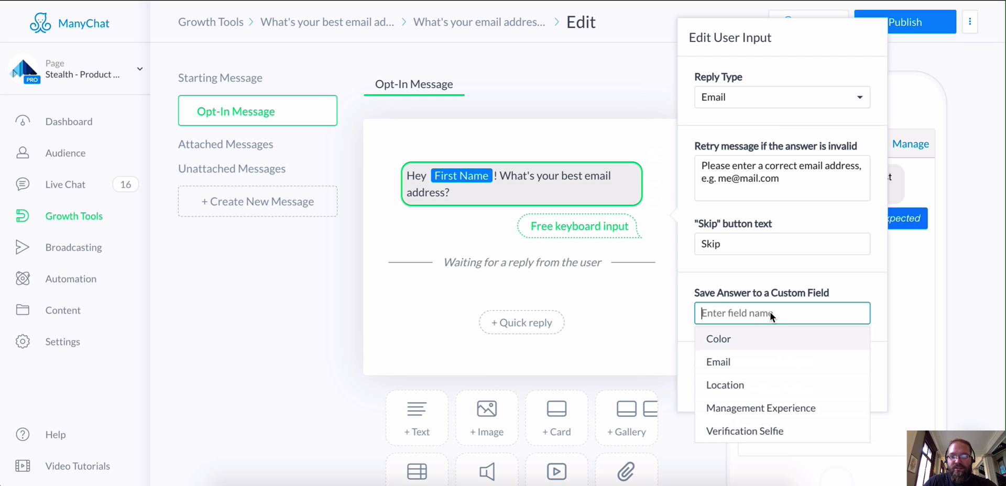
pyautogui.click(759, 364)
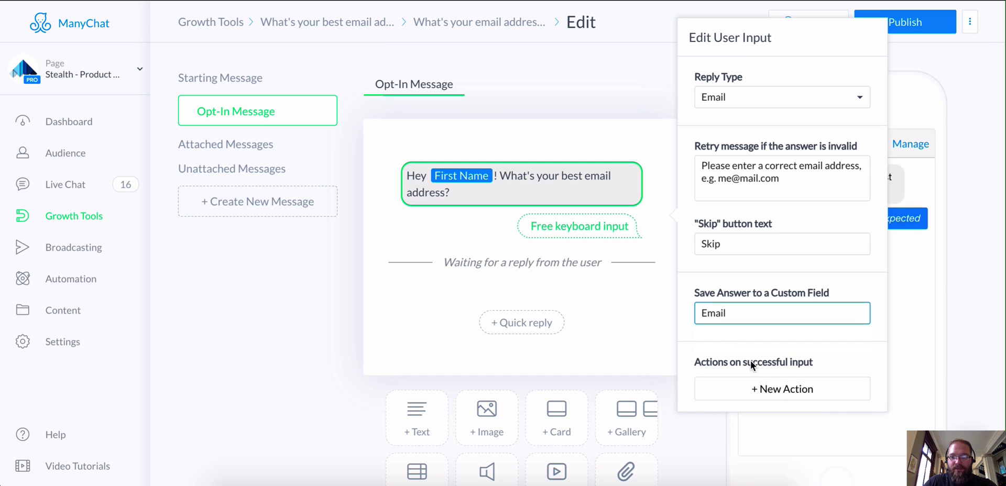
pyautogui.click(633, 318)
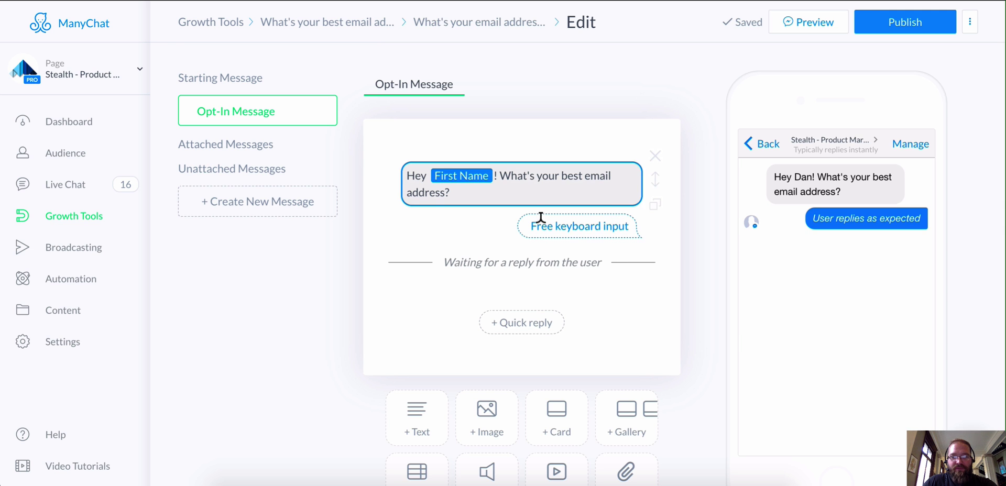
pyautogui.scroll(-1, 545, 283)
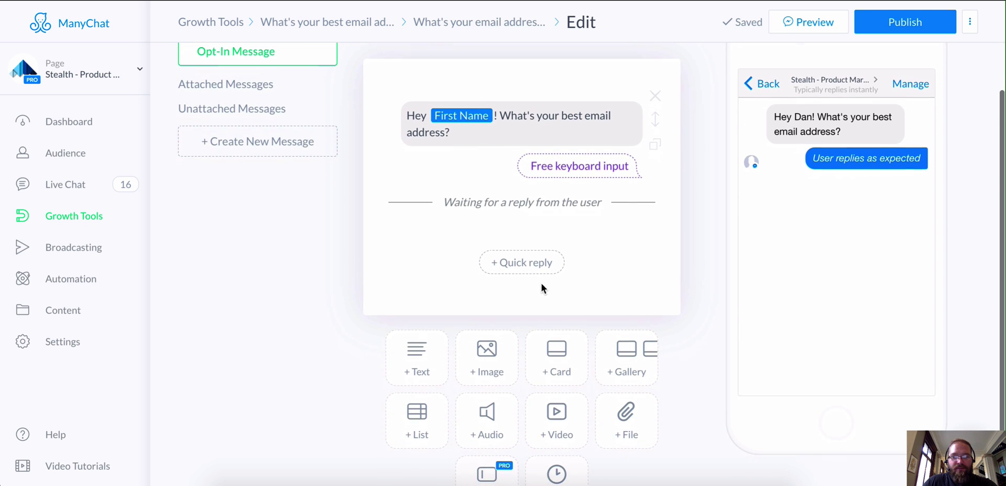
# - Add text 'Thanks so much, {{First Name}}! We just sent a welcome message to {{Email}}' with fallback 'your email address :)'
pyautogui.click(431, 359)
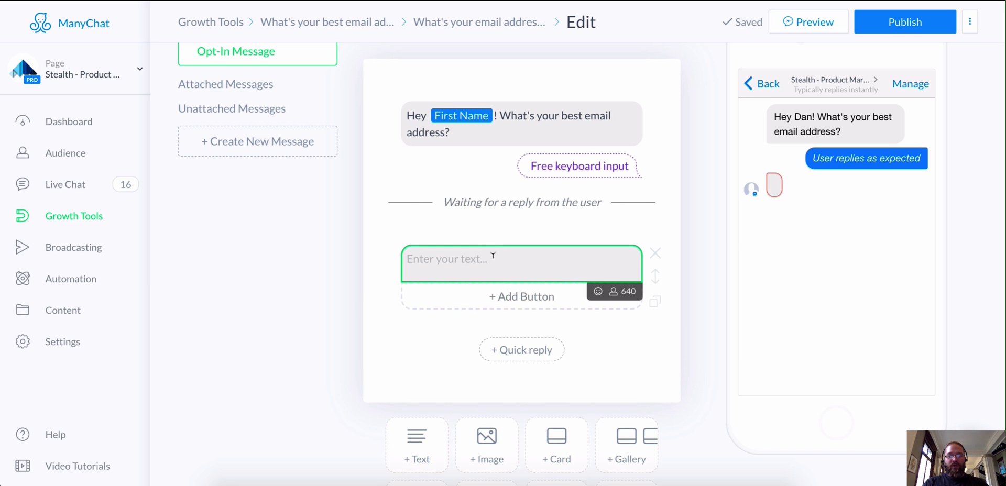
pyautogui.write('Thank')
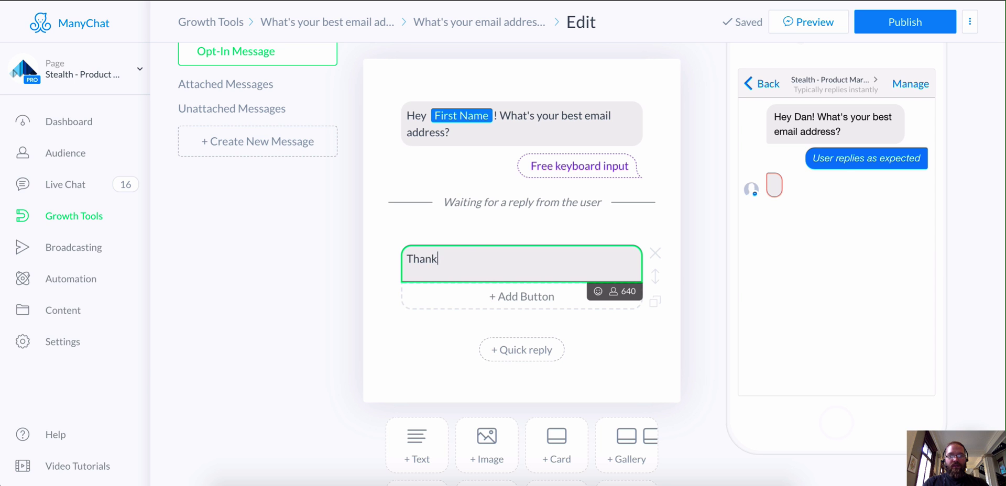
pyautogui.write('s so much, ')
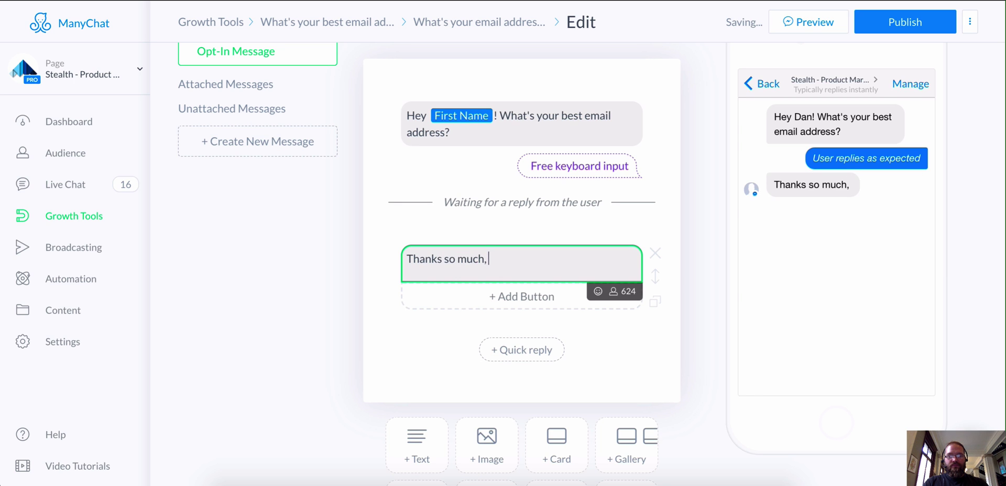
pyautogui.write('{{')
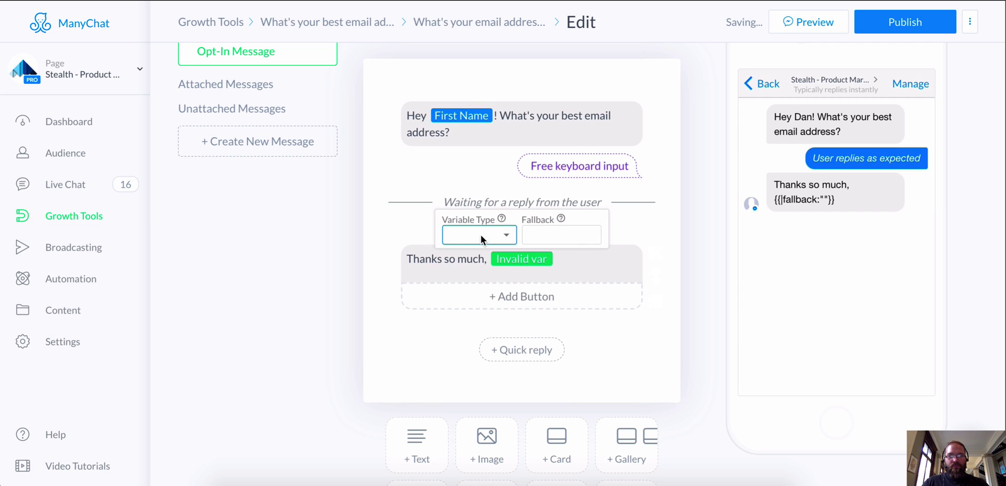
pyautogui.click(481, 238)
pyautogui.click(482, 249)
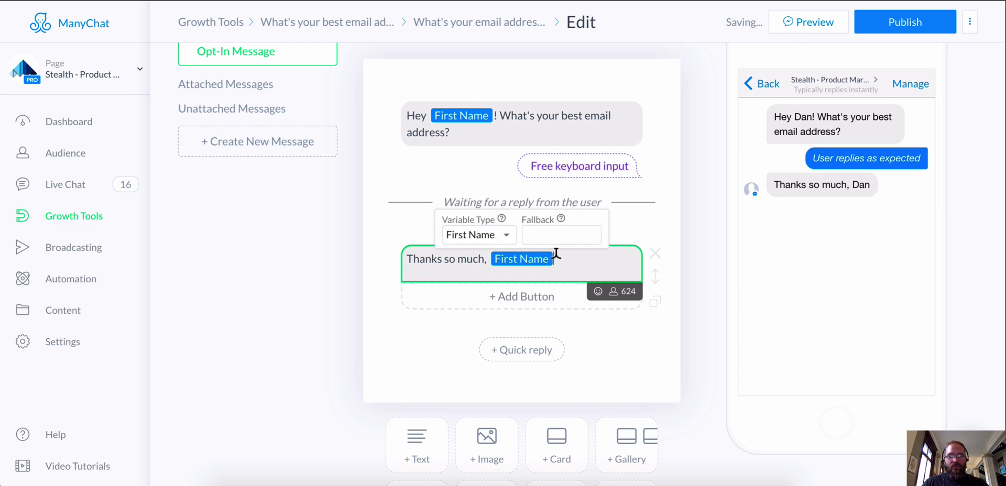
pyautogui.write('! We just s')
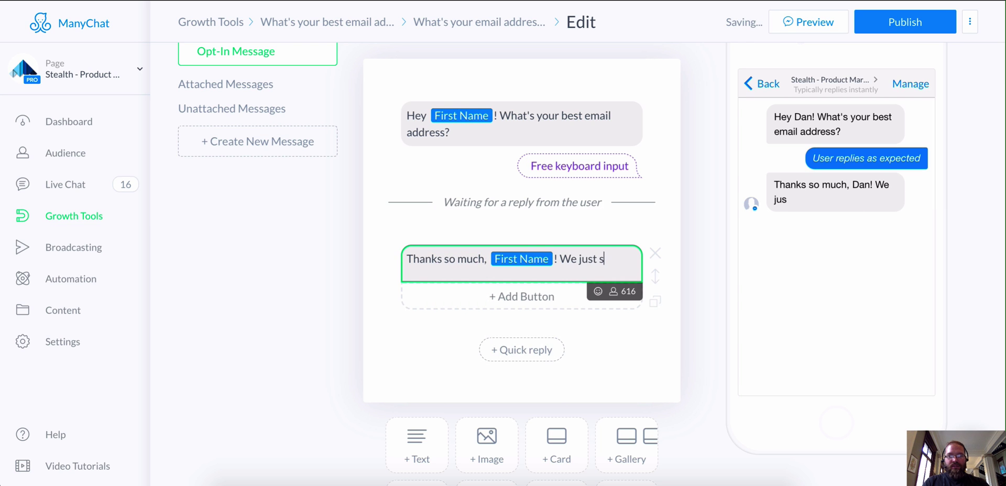
pyautogui.write('ent a welcome mes')
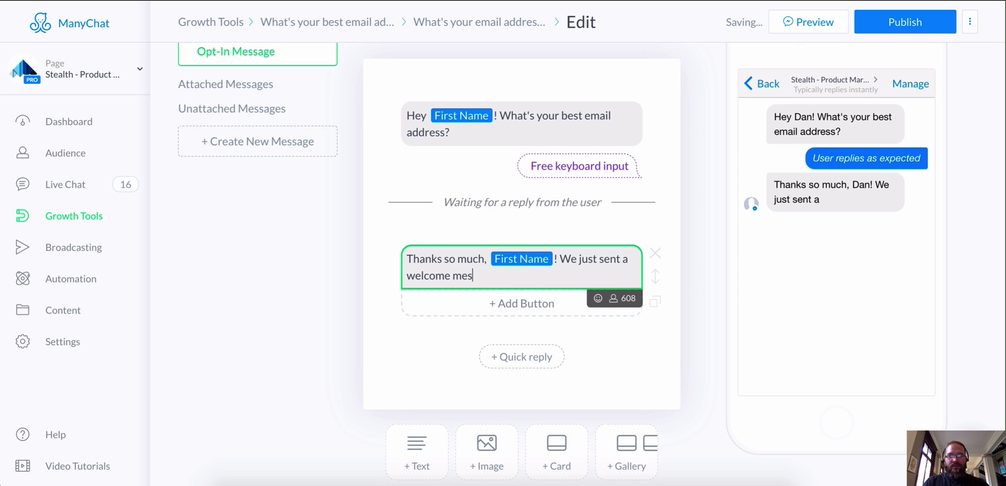
pyautogui.write('sage to Invalid var')
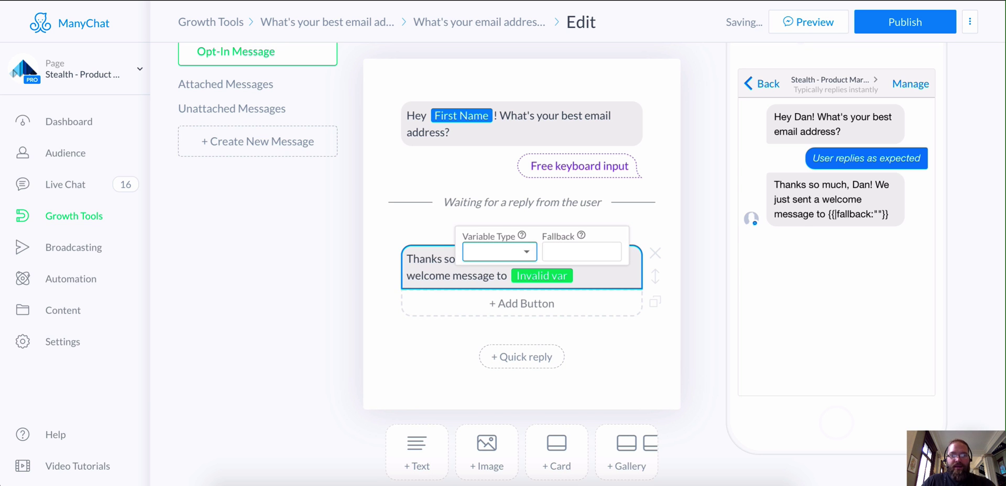
pyautogui.click(511, 247)
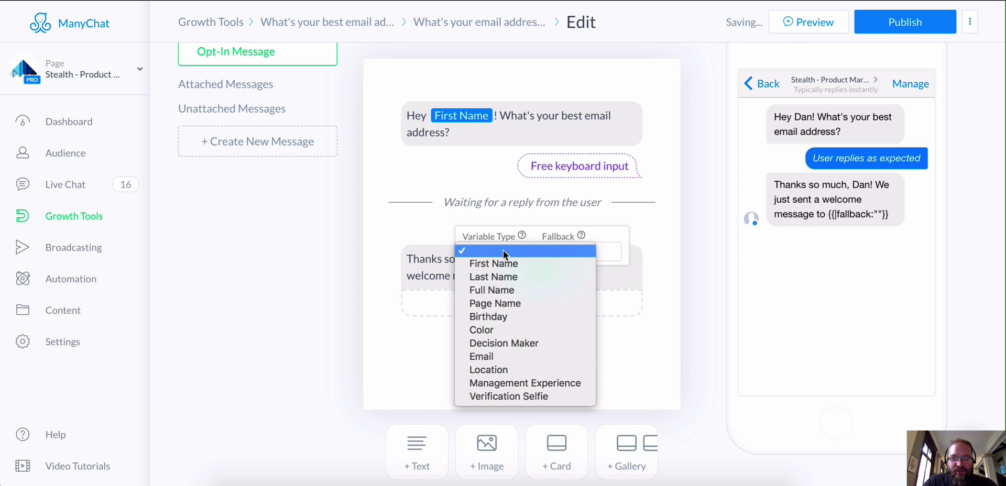
pyautogui.click(530, 355)
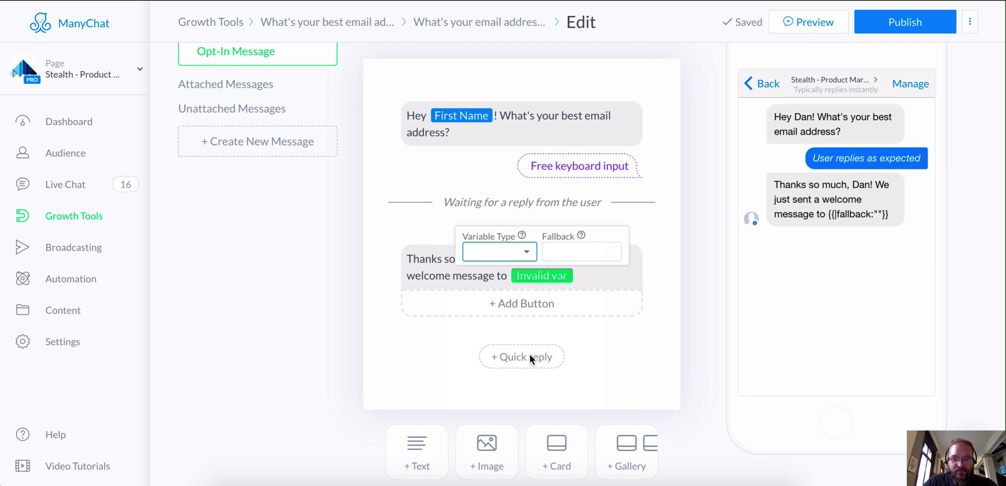
pyautogui.click(571, 251)
pyautogui.write('your email address :)')
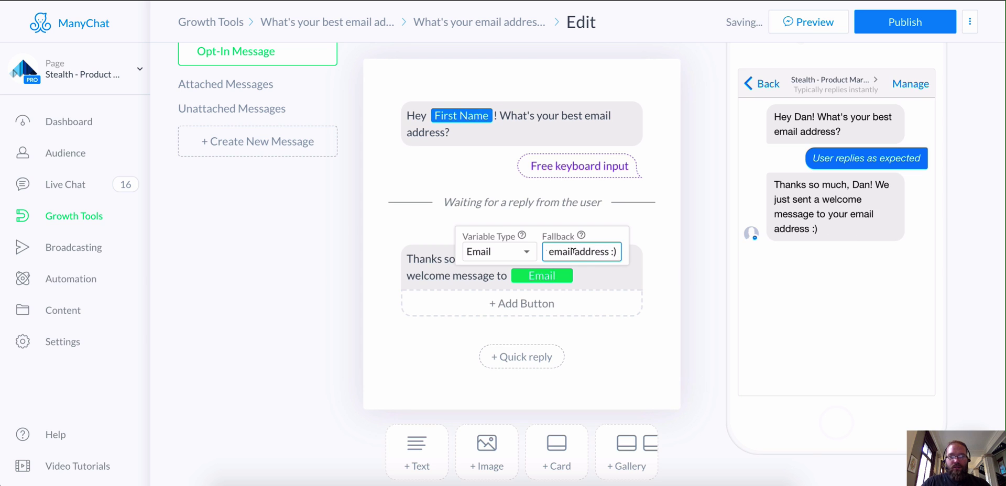
pyautogui.click(588, 268)
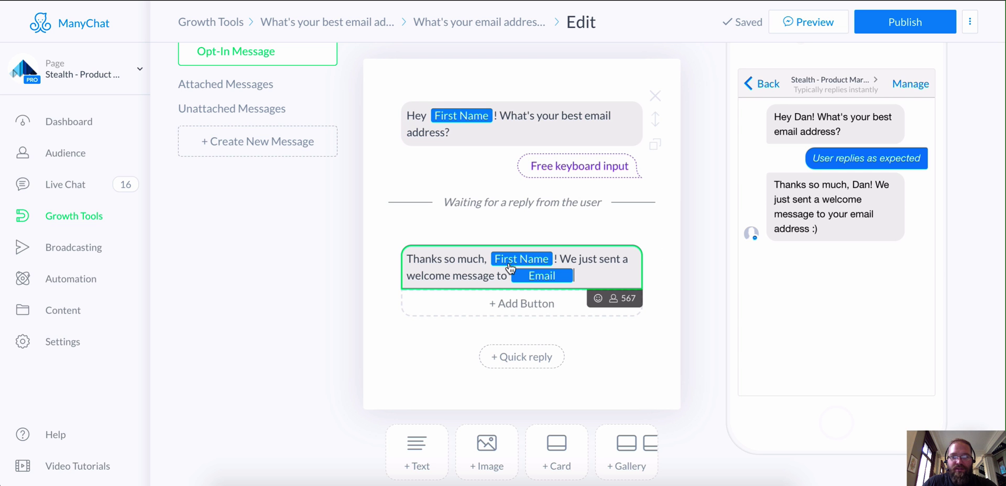
# - Publish the opt-in message and return to the 'What's your best email address' growth tool page
pyautogui.click(909, 26)
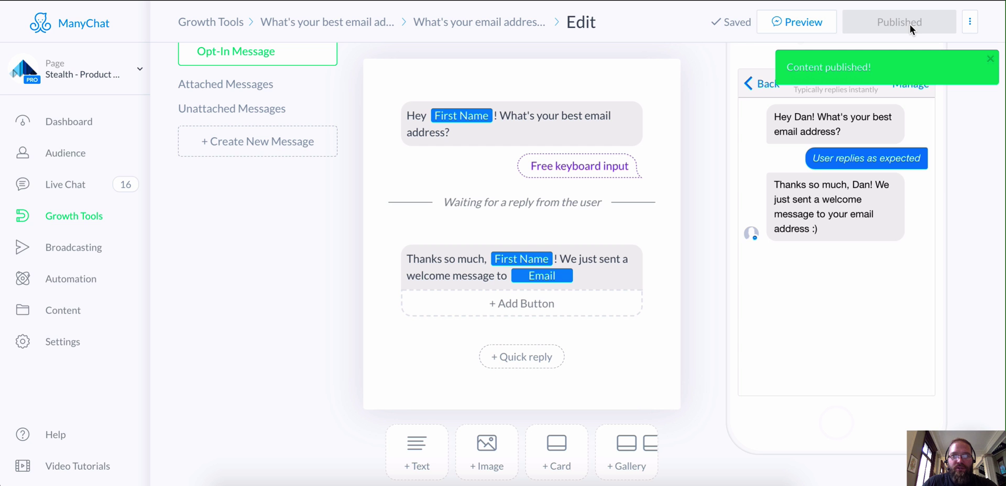
pyautogui.scroll(2, 504, 77)
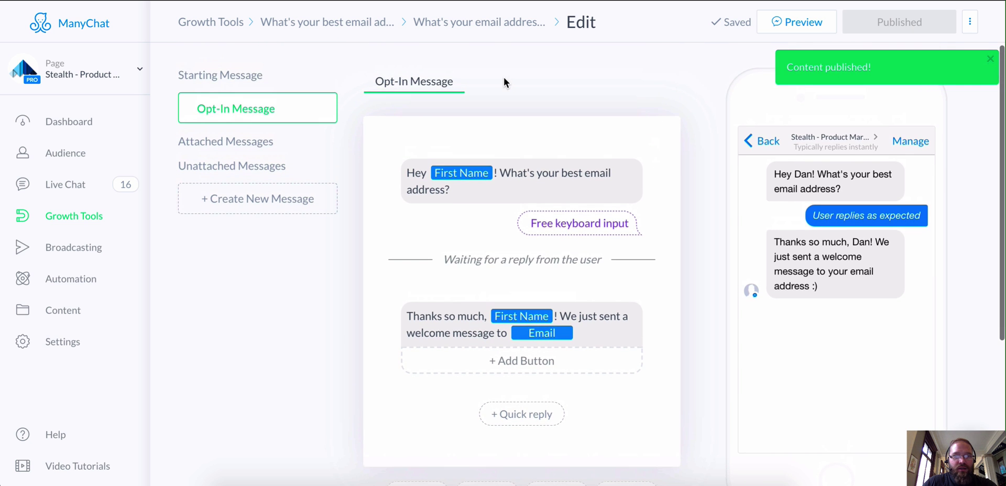
pyautogui.click(275, 25)
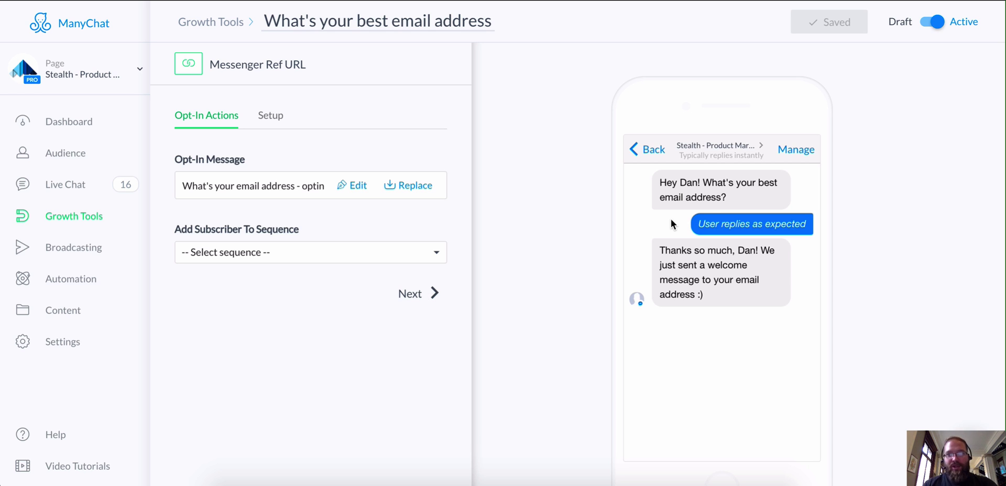
pyautogui.click(931, 26)
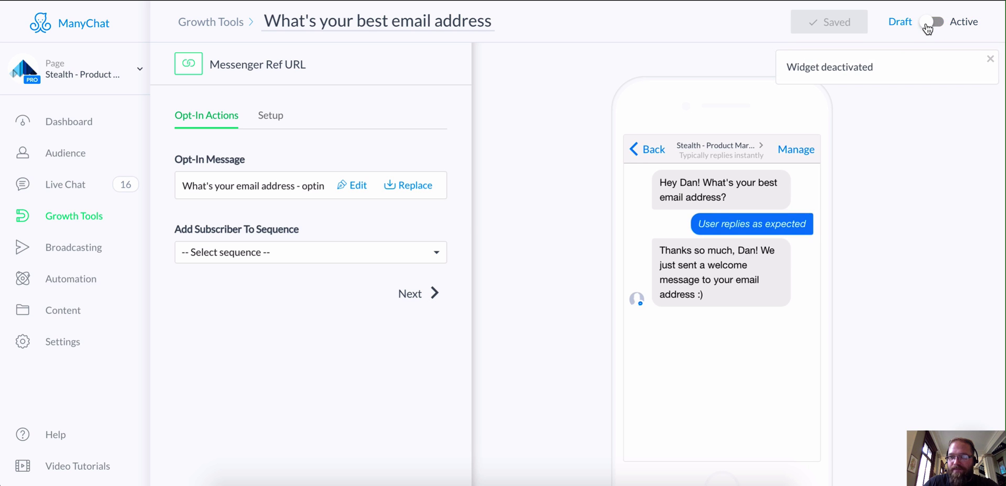
pyautogui.click(927, 26)
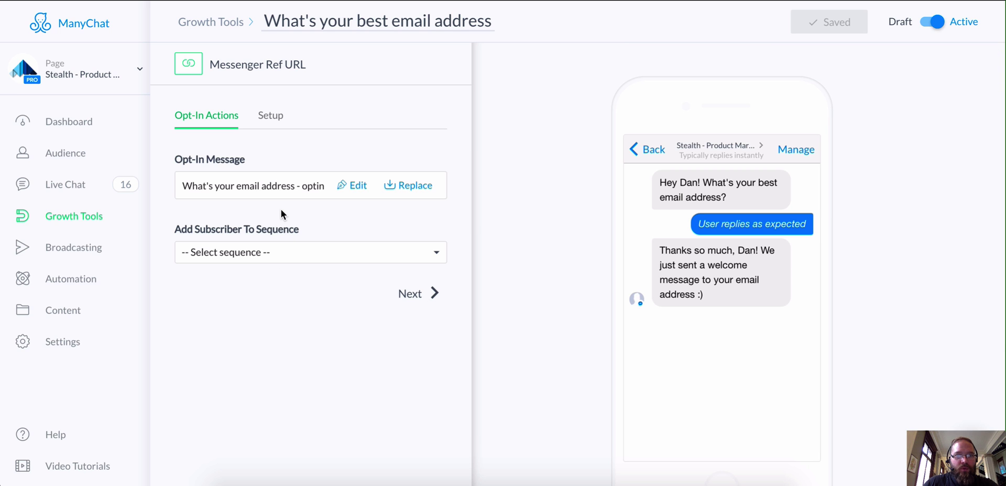
pyautogui.click(267, 116)
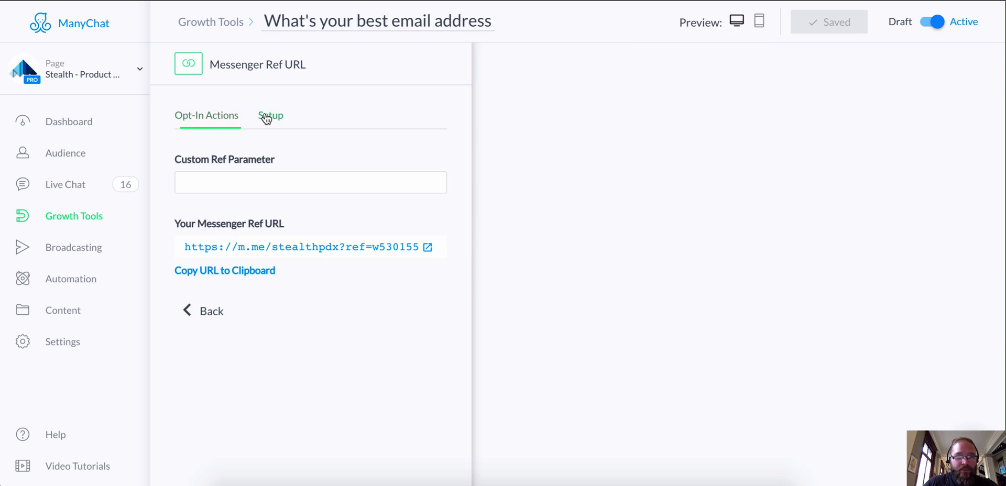
pyautogui.click(293, 183)
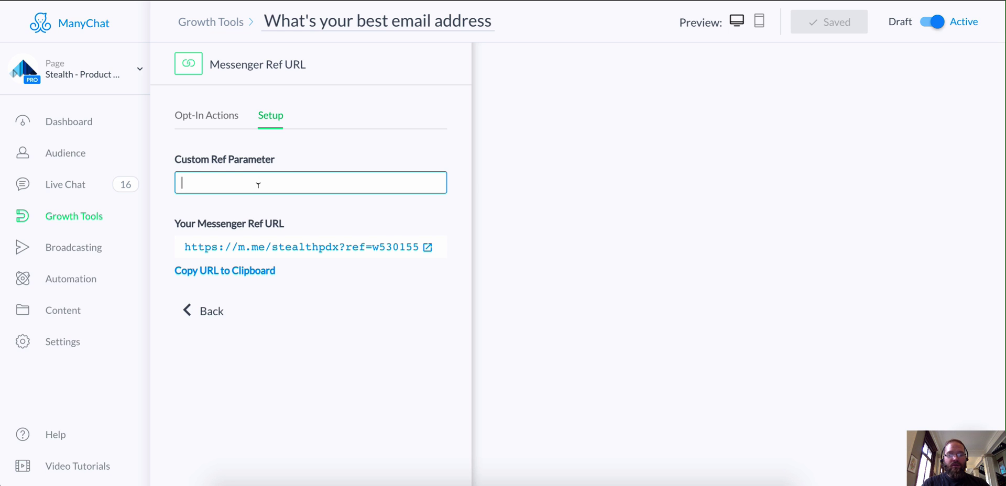
pyautogui.write('MailShr')
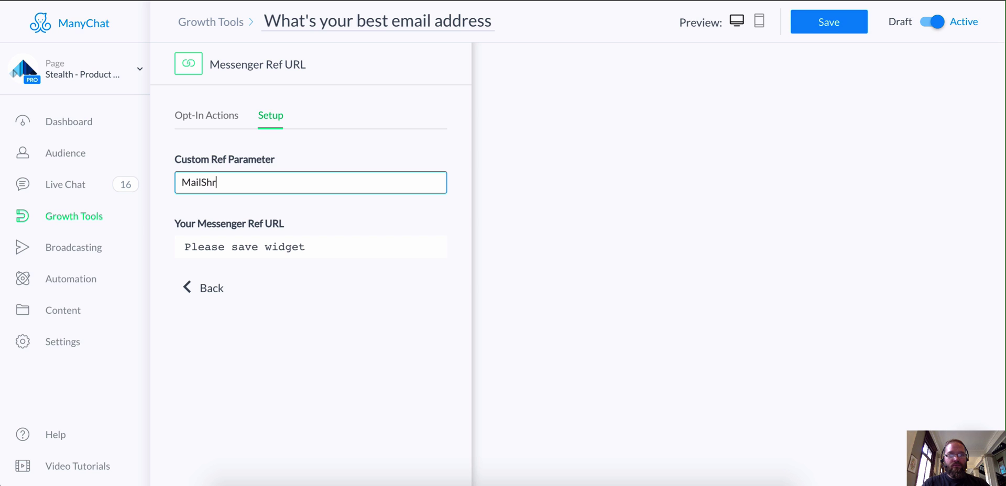
pyautogui.write('imp Welcome')
pyautogui.click(830, 22)
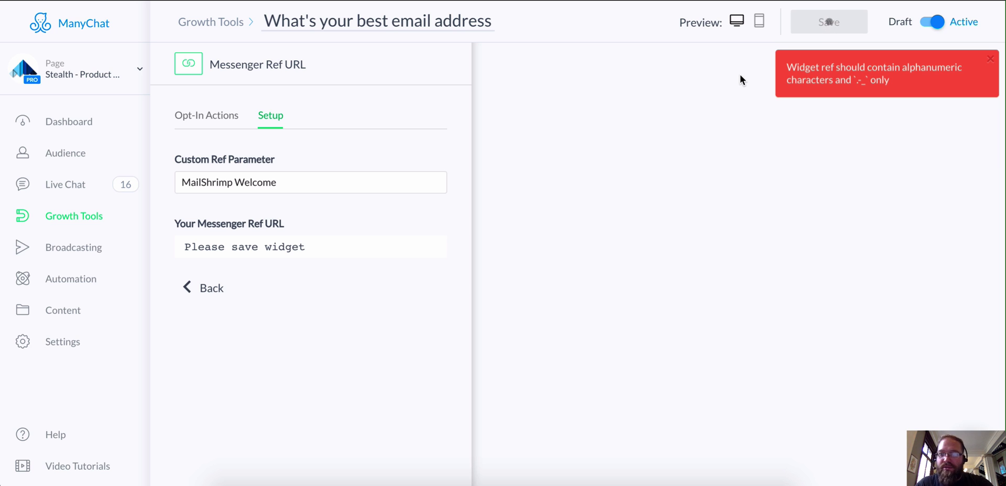
pyautogui.click(234, 183)
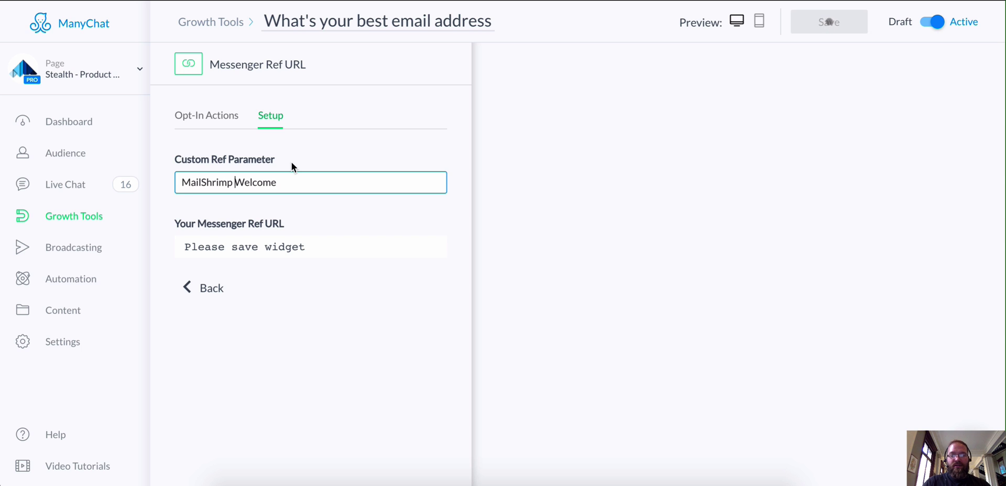
pyautogui.press('BackSpace')
pyautogui.write('_')
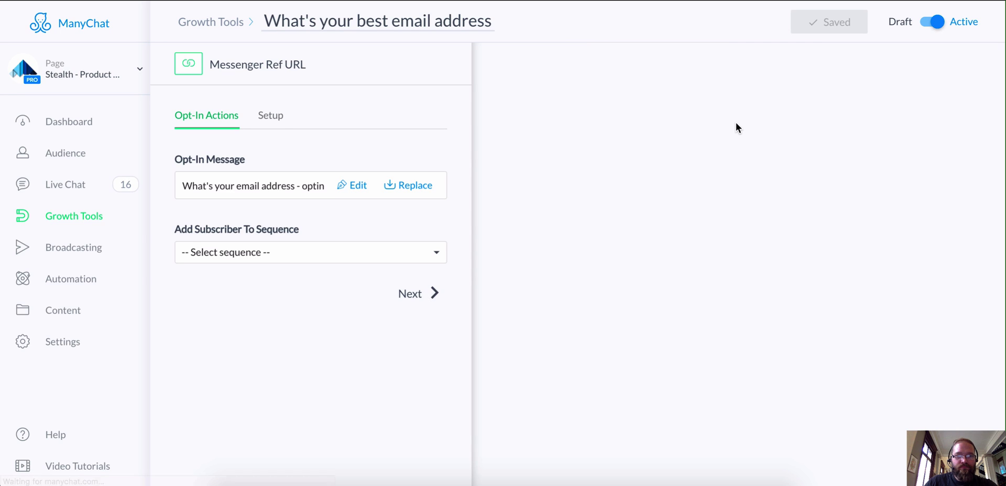
# - Set the Custom Ref Parameter to MailShrimp_Welcome, save it, and switch to MailChimp Campaigns
pyautogui.click(271, 120)
pyautogui.click(252, 182)
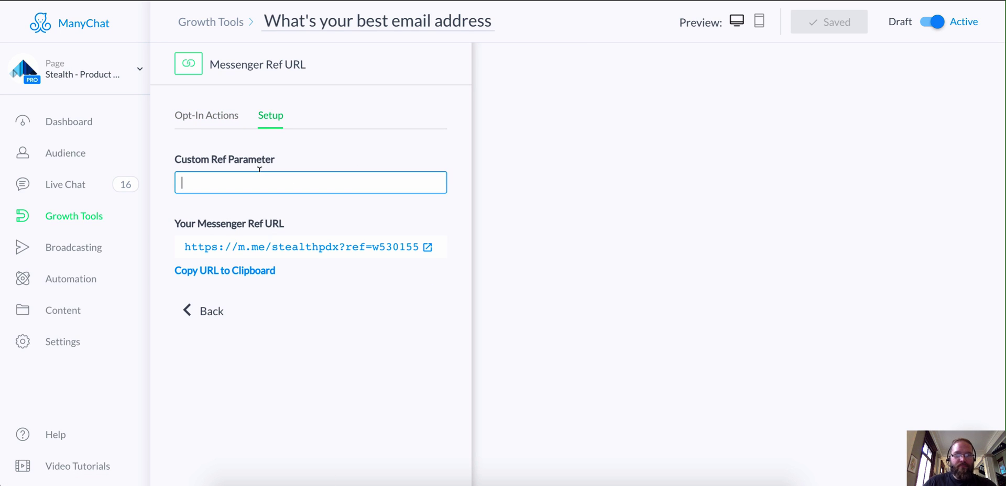
pyautogui.write('MailShr')
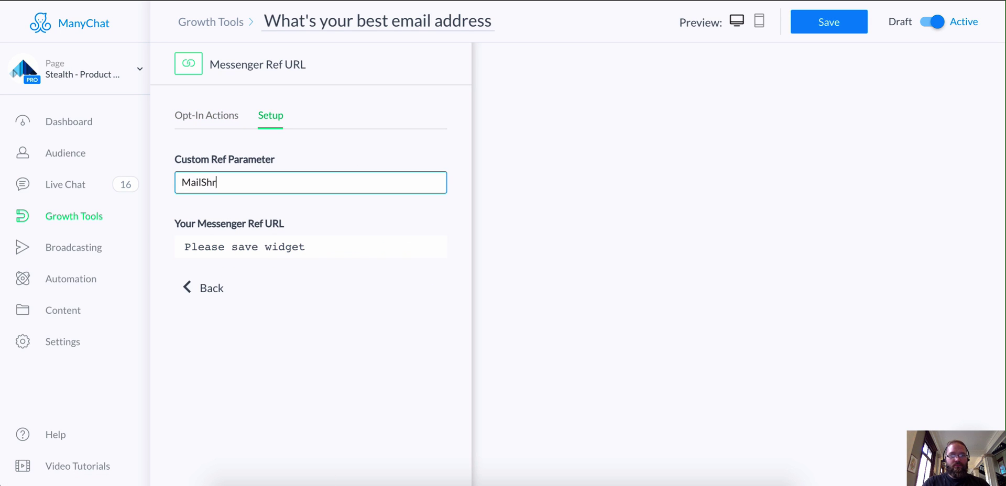
pyautogui.write('imp_Welcome')
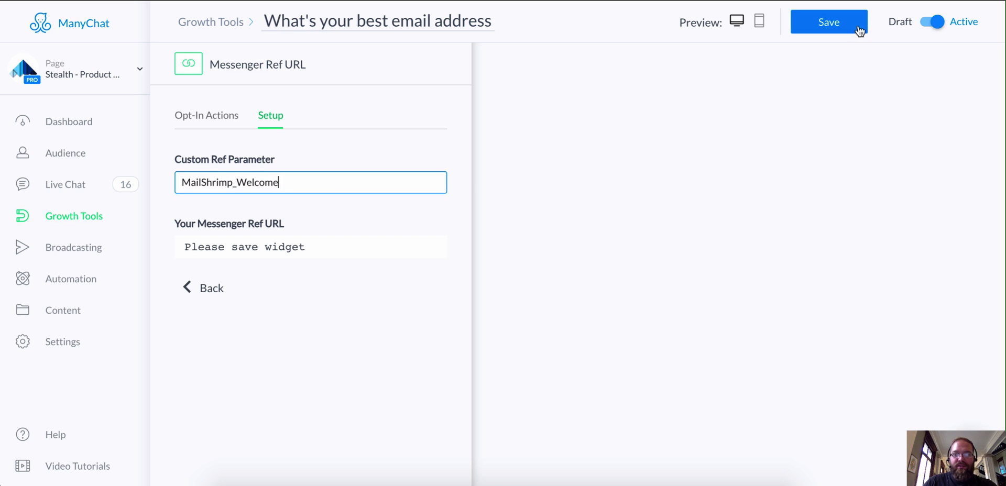
pyautogui.click(860, 31)
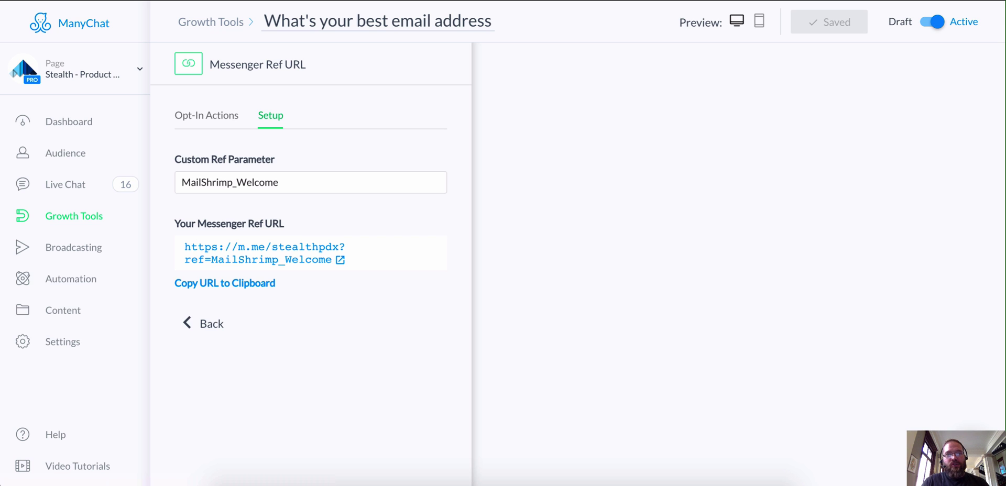
pyautogui.hotkey('ctrl', 'Tab')
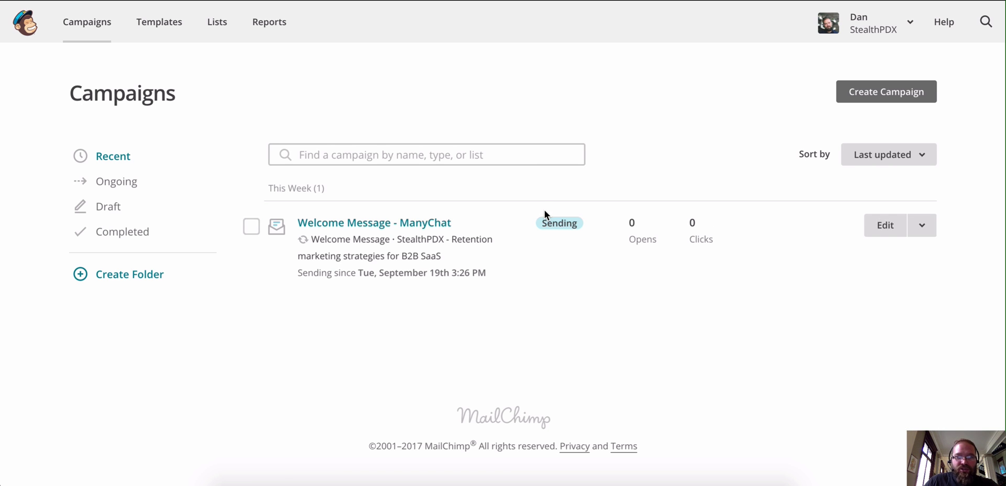
# - Open the 'Welcome Message - ManyChat' campaign and highlight its subscriber list name, then go to Zapier
pyautogui.click(381, 229)
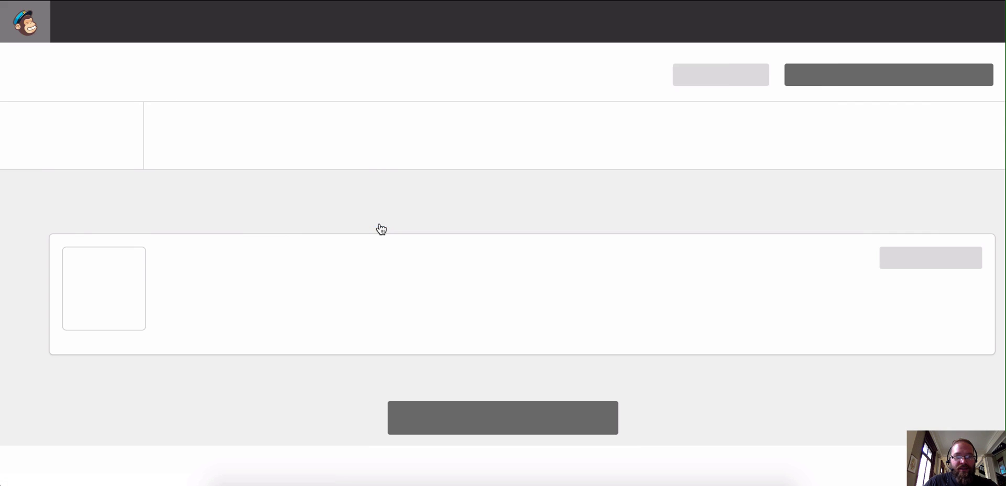
pyautogui.scroll(-1, 396, 203)
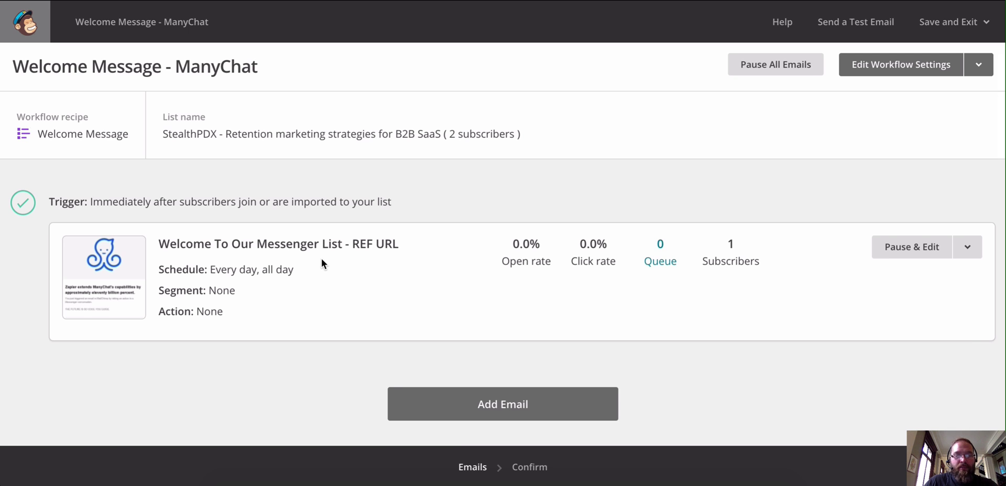
pyautogui.moveTo(168, 134); pyautogui.dragTo(242, 134)
pyautogui.moveTo(328, 125); pyautogui.dragTo(583, 130)
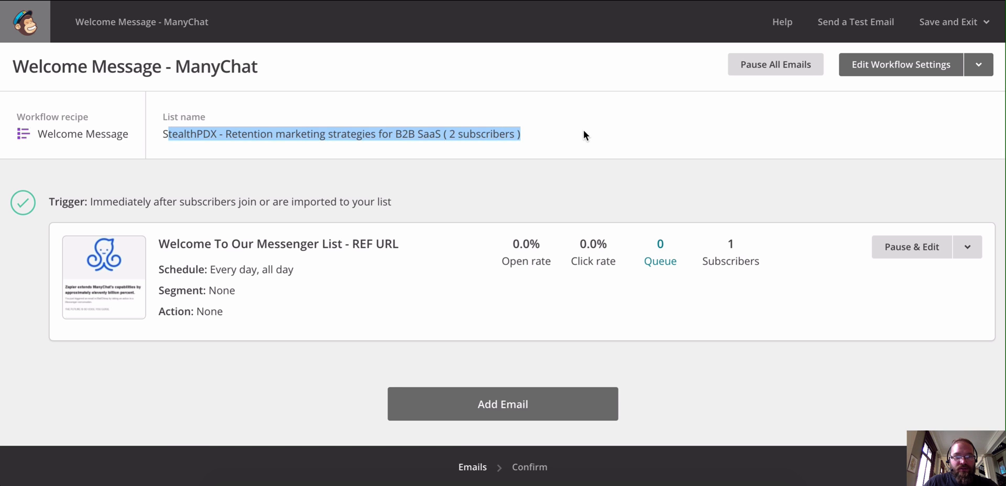
pyautogui.click(583, 130)
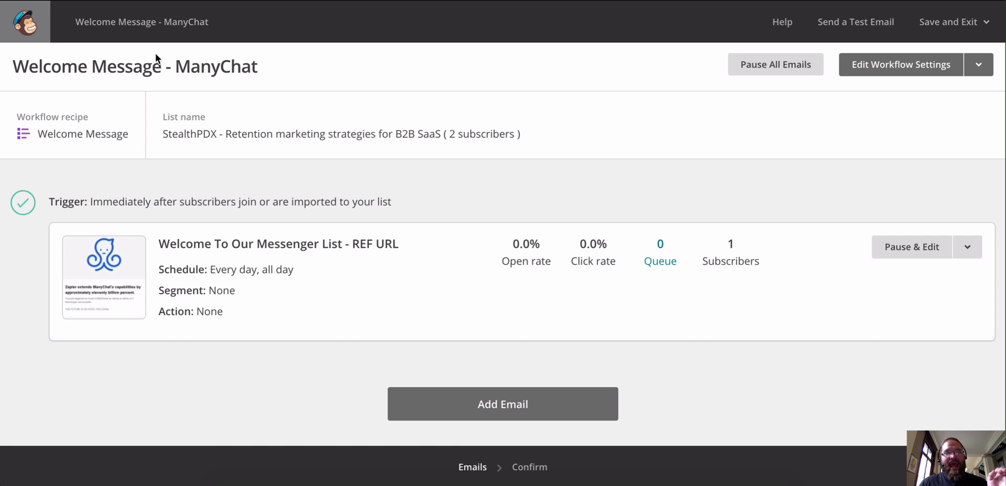
pyautogui.moveTo(306, 134); pyautogui.dragTo(333, 132)
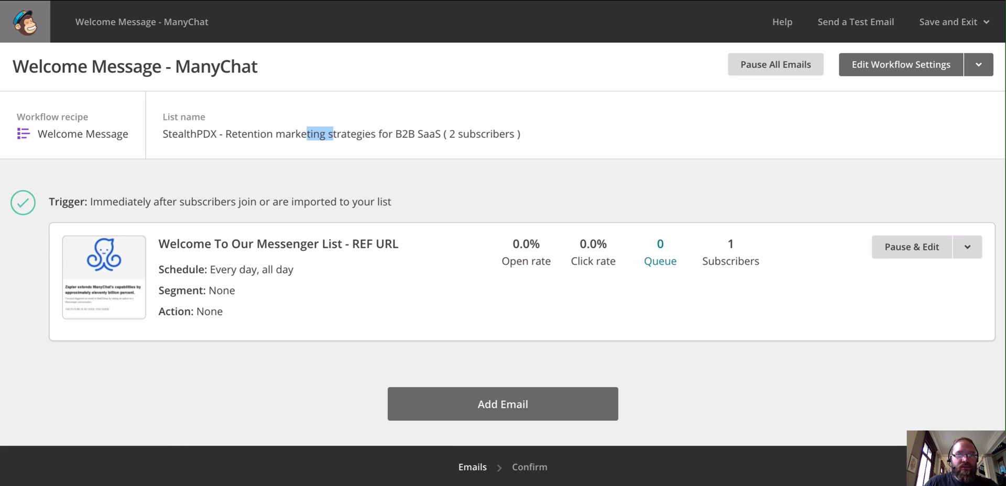
pyautogui.hotkey('ctrl', 'Tab')
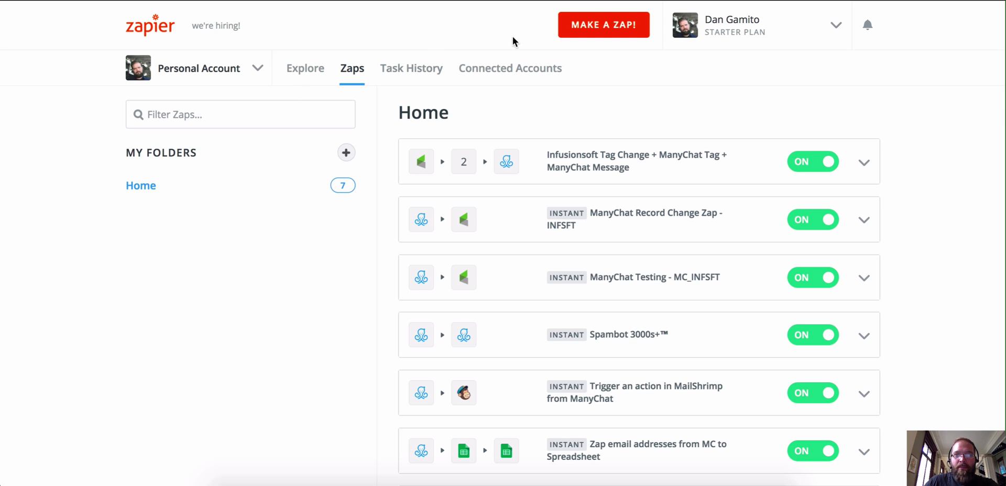
# - Delete the 'Trigger an action in MailShrimp from ManyChat' zap and start a new zap
pyautogui.scroll(-3, 690, 297)
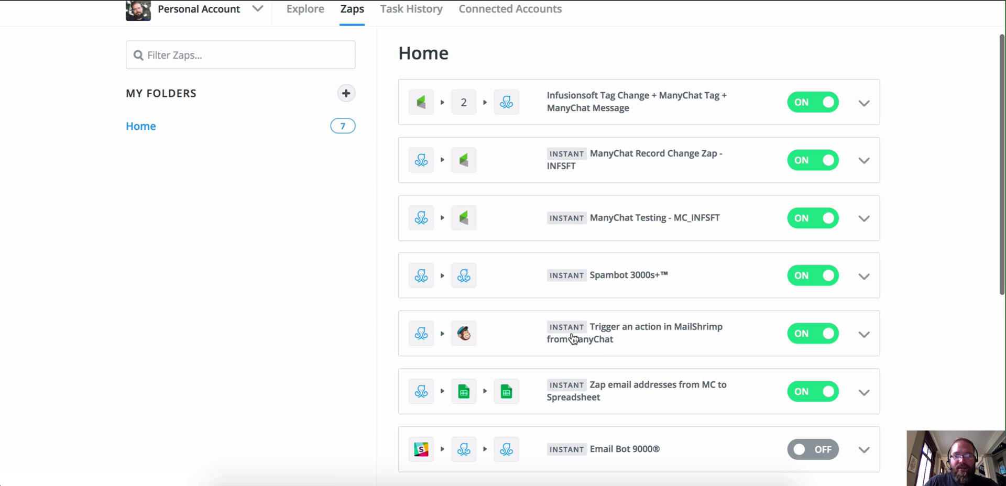
pyautogui.click(864, 334)
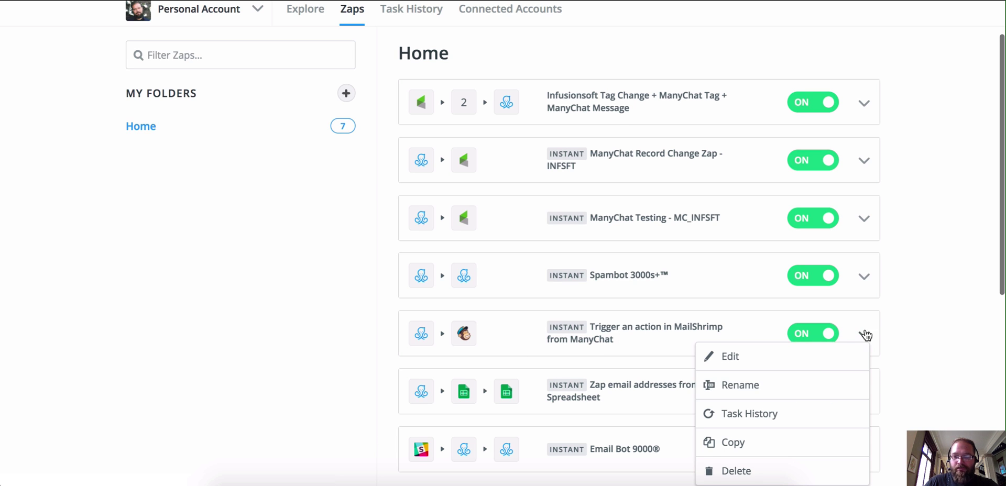
pyautogui.scroll(-1, 811, 382)
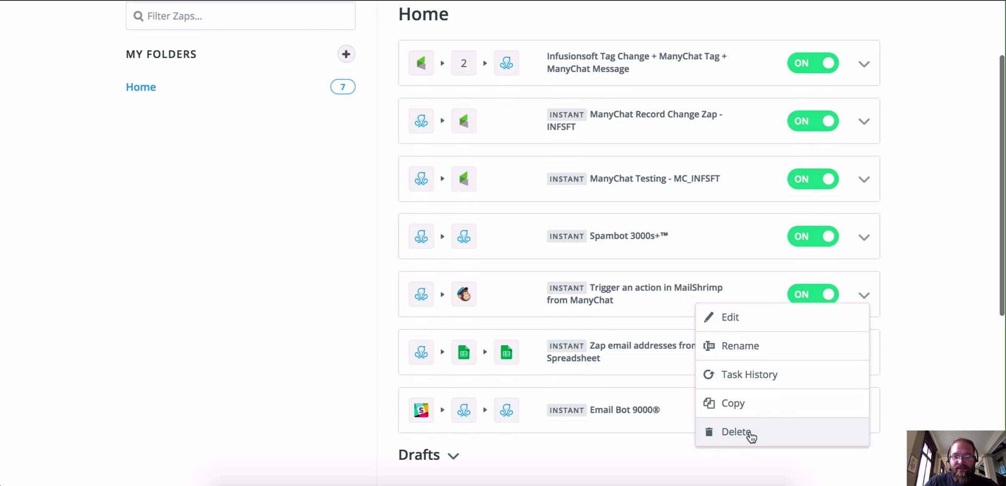
pyautogui.click(752, 433)
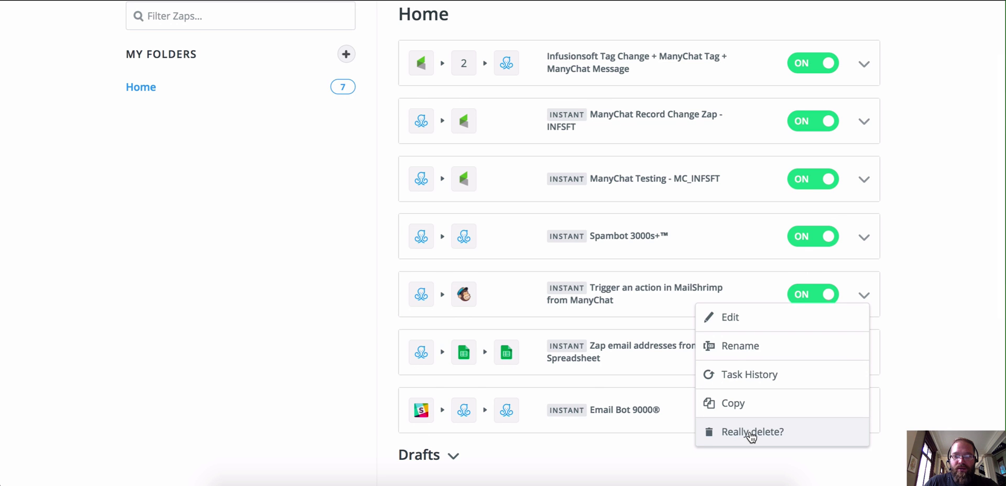
pyautogui.click(751, 432)
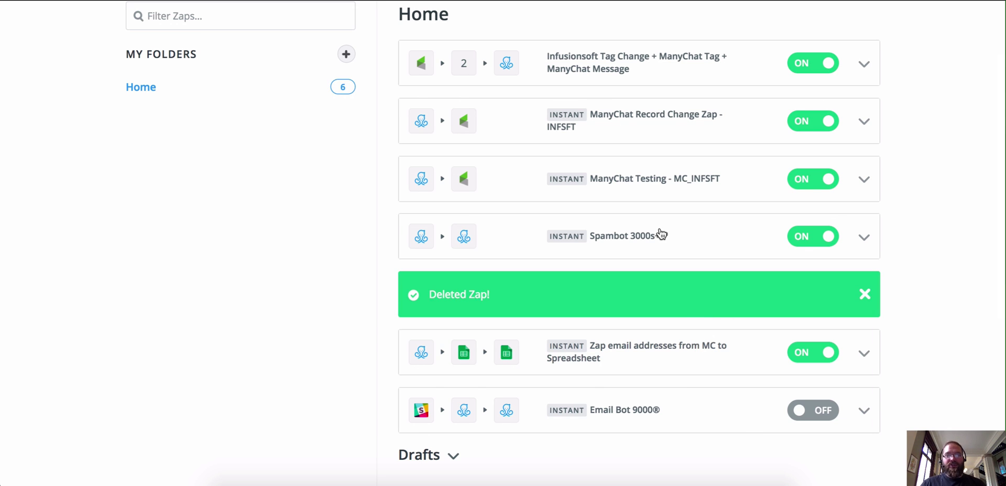
pyautogui.scroll(2, 667, 227)
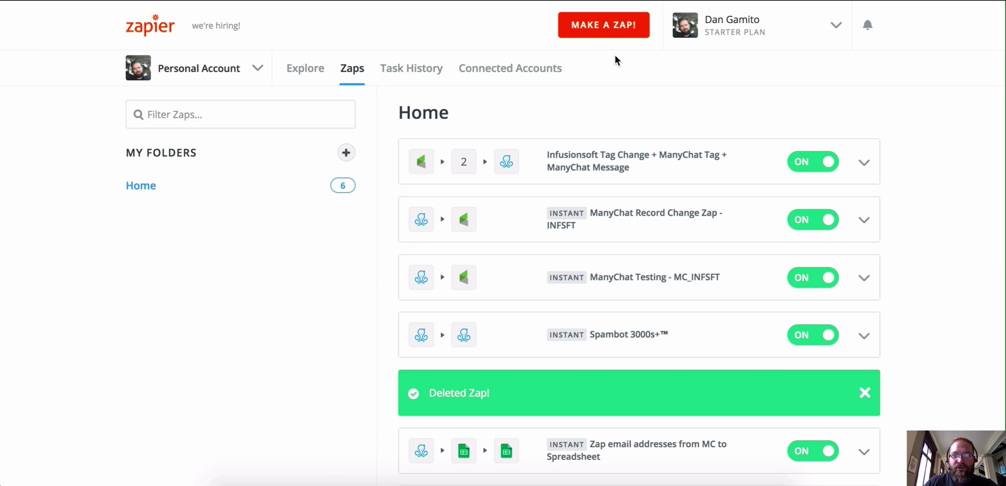
pyautogui.click(610, 36)
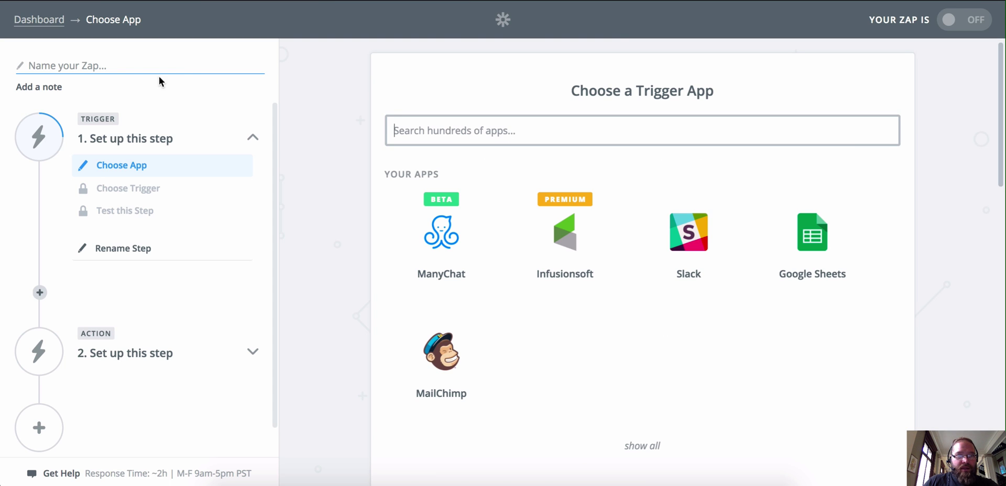
# - Name the zap 'Zap an email address from ManyChat to MailBlimp' with trigger ManyChat New or Updated Custom Field
pyautogui.click(79, 60)
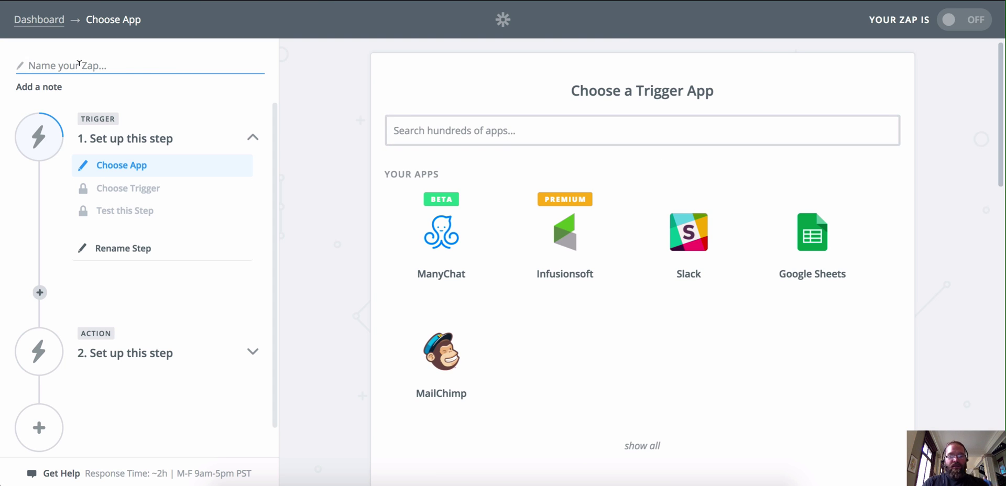
pyautogui.write('Zap a')
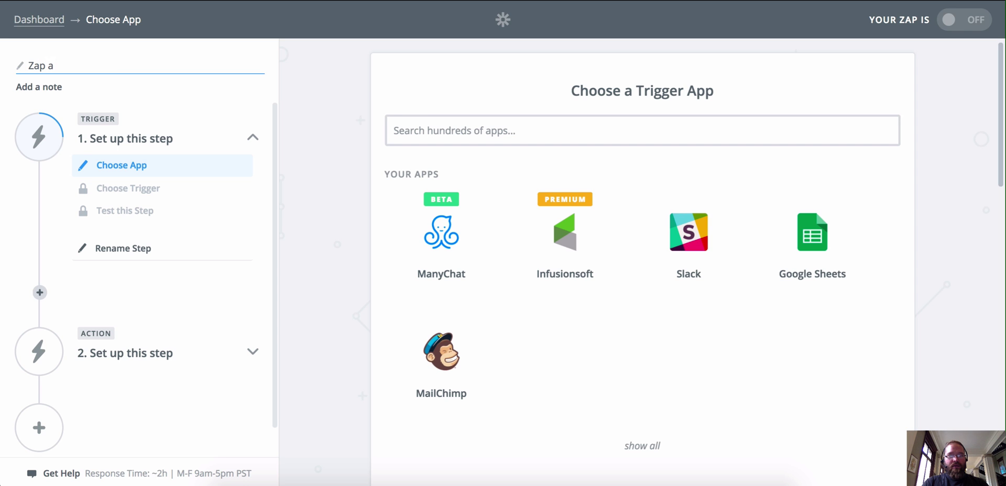
pyautogui.write('n email address f')
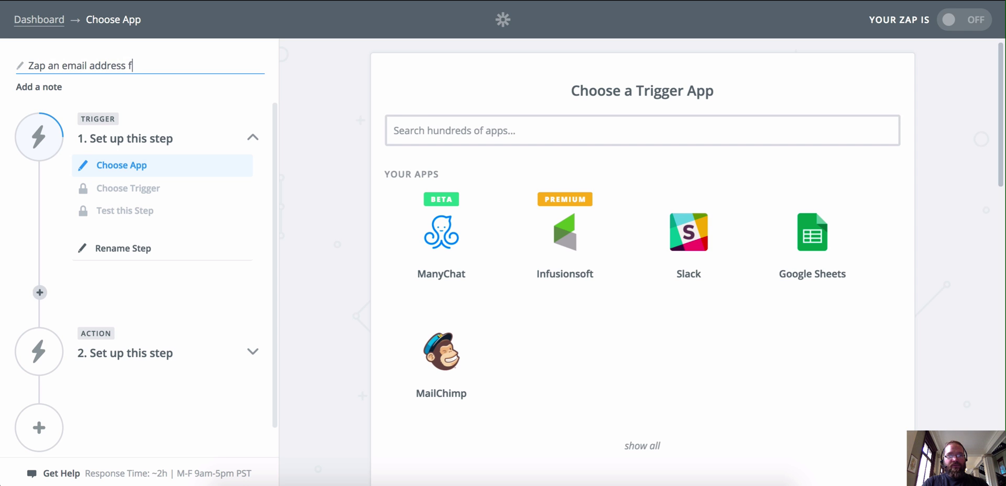
pyautogui.write('rom ManyChat to ')
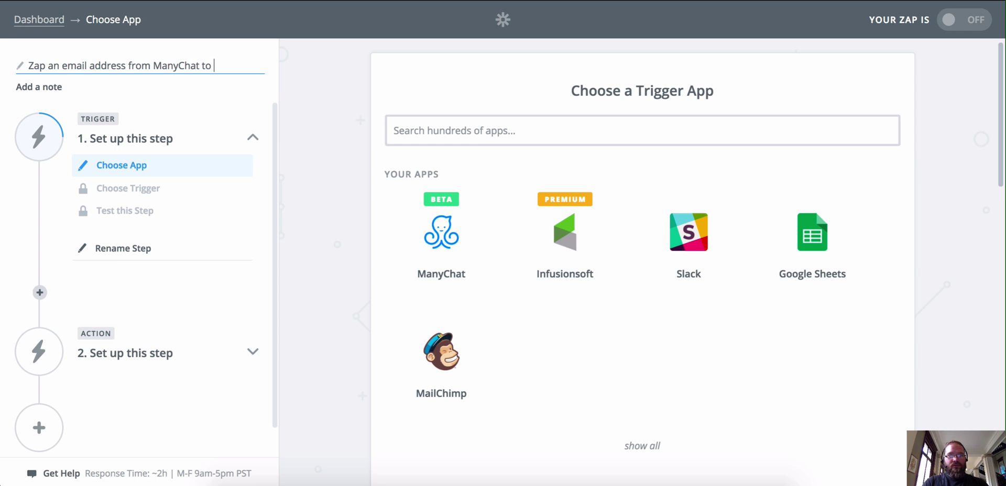
pyautogui.write('Mail')
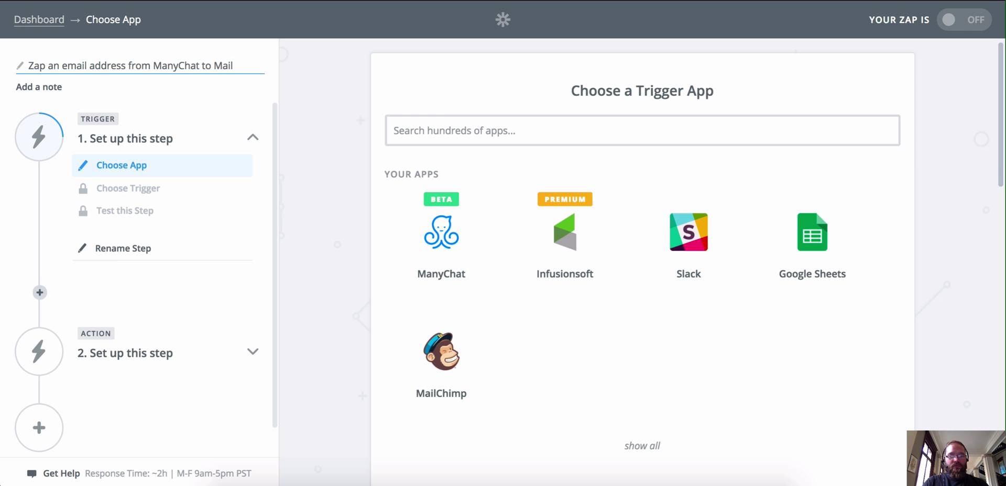
pyautogui.write('Blimp')
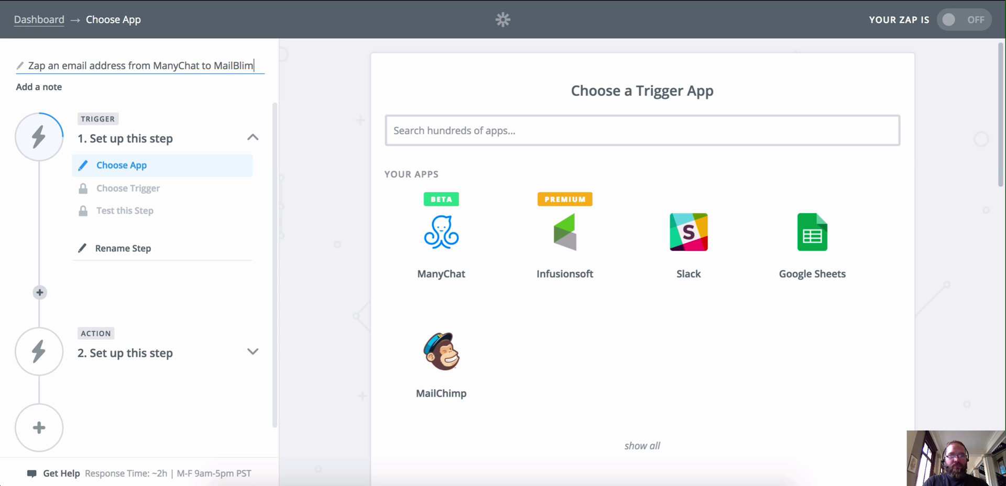
pyautogui.click(451, 247)
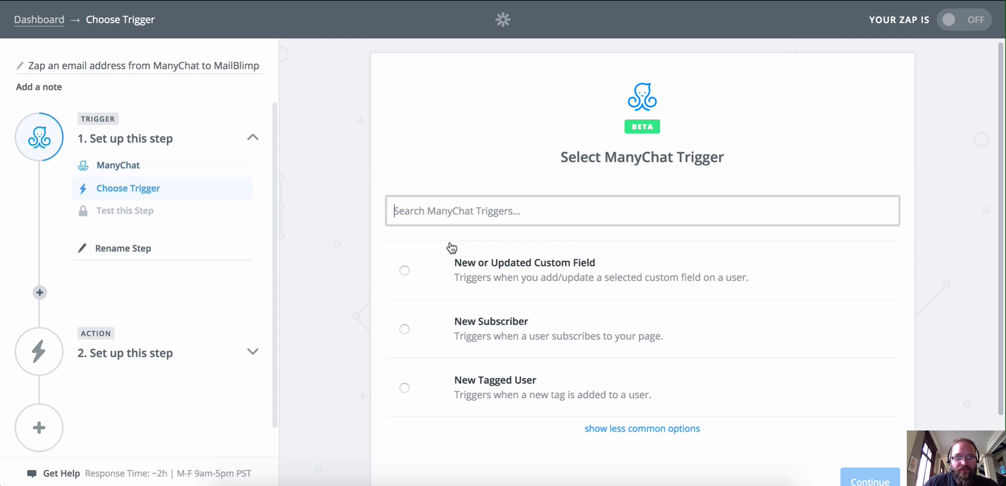
pyautogui.scroll(-1, 453, 232)
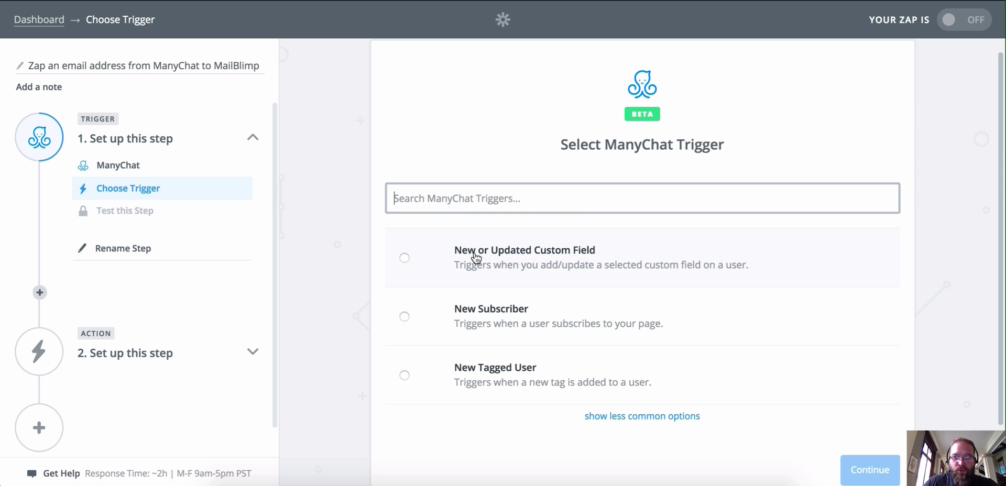
pyautogui.click(404, 257)
pyautogui.scroll(-1, 572, 255)
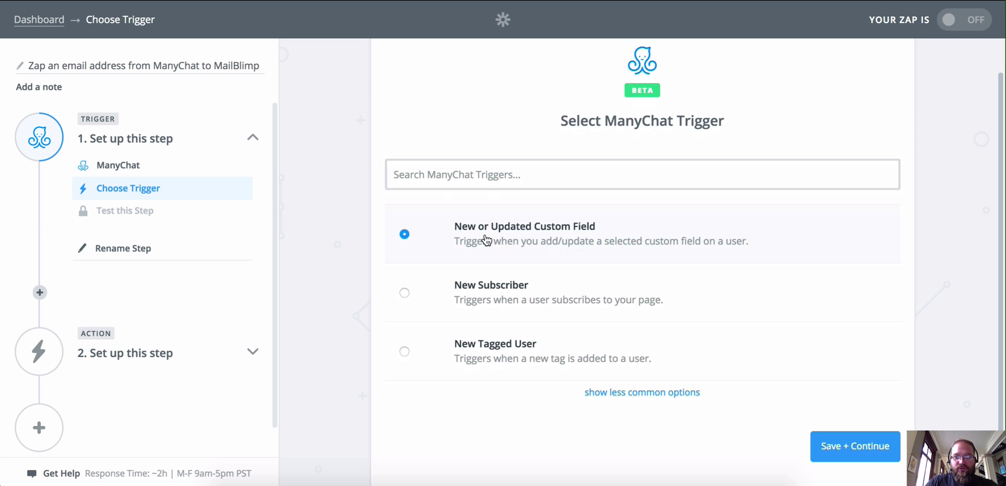
pyautogui.click(862, 436)
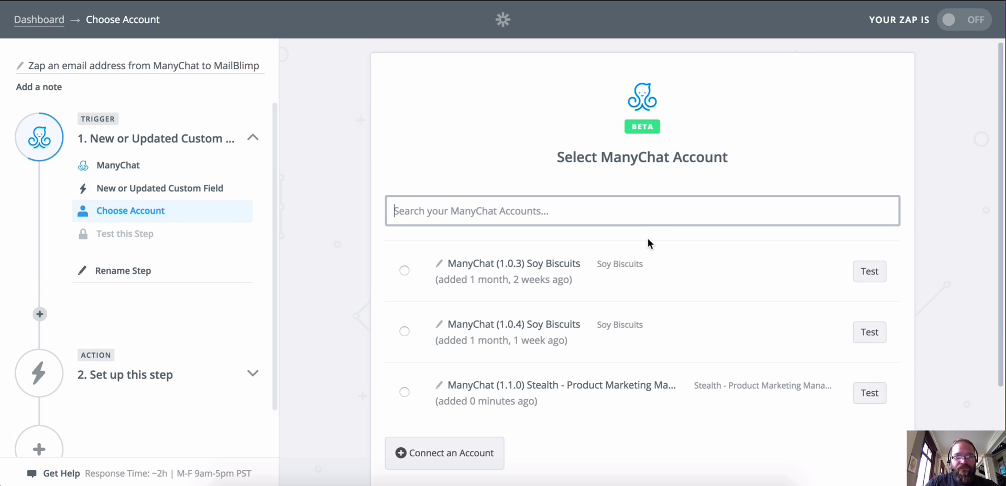
# - Connect the trigger to the ManyChat (1.1.0) Stealth account, test it, and continue
pyautogui.scroll(-1, 620, 225)
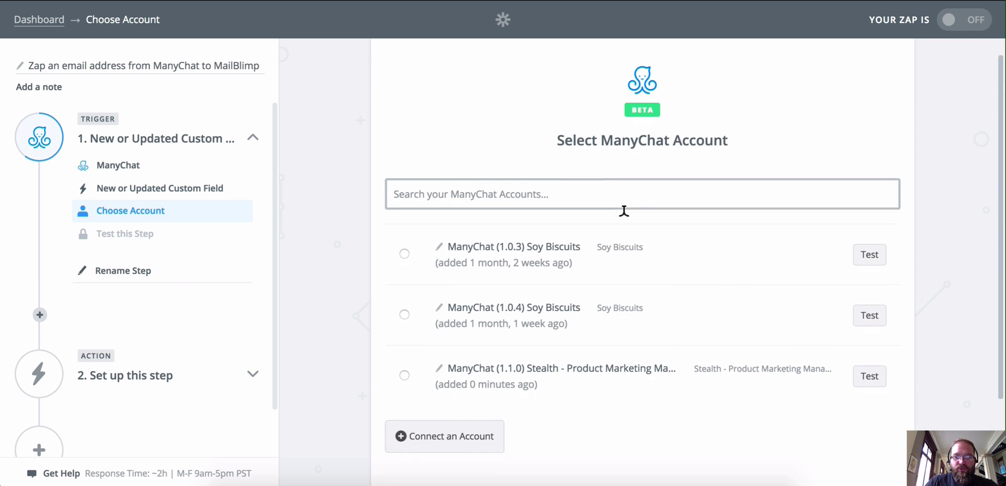
pyautogui.click(597, 352)
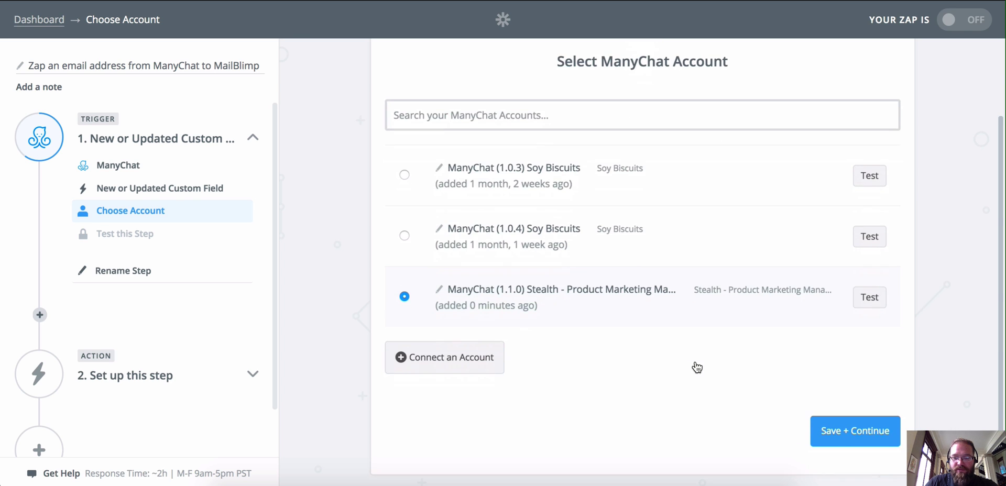
pyautogui.click(870, 299)
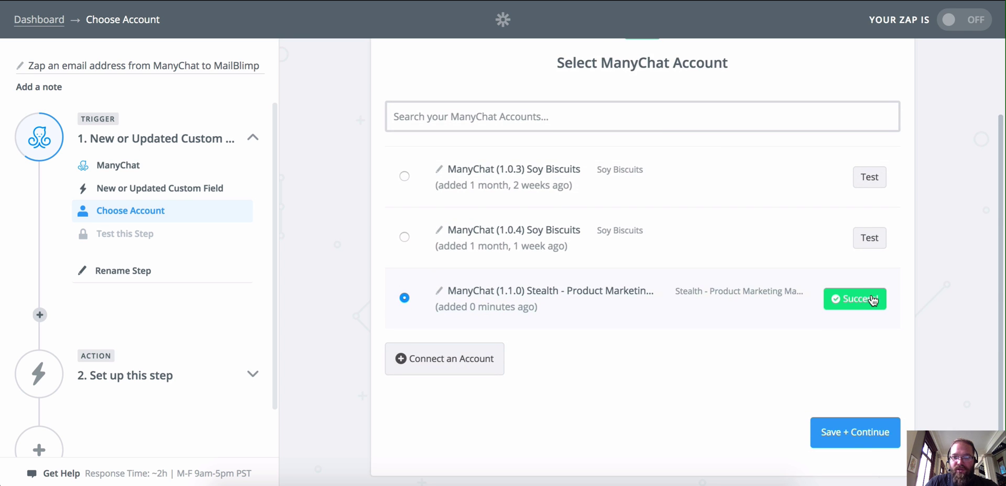
pyautogui.click(854, 436)
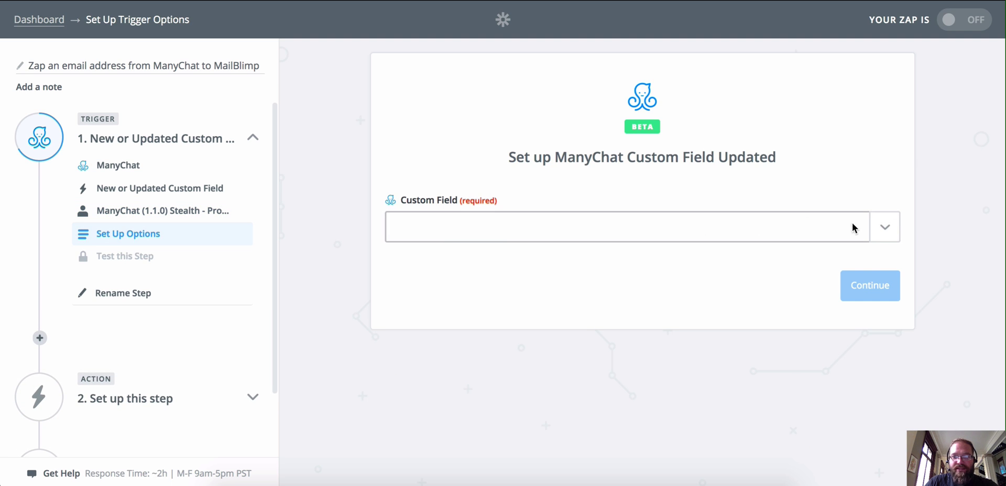
# - Set the ManyChat trigger's Custom Field to Email and confirm the trigger options
pyautogui.click(885, 230)
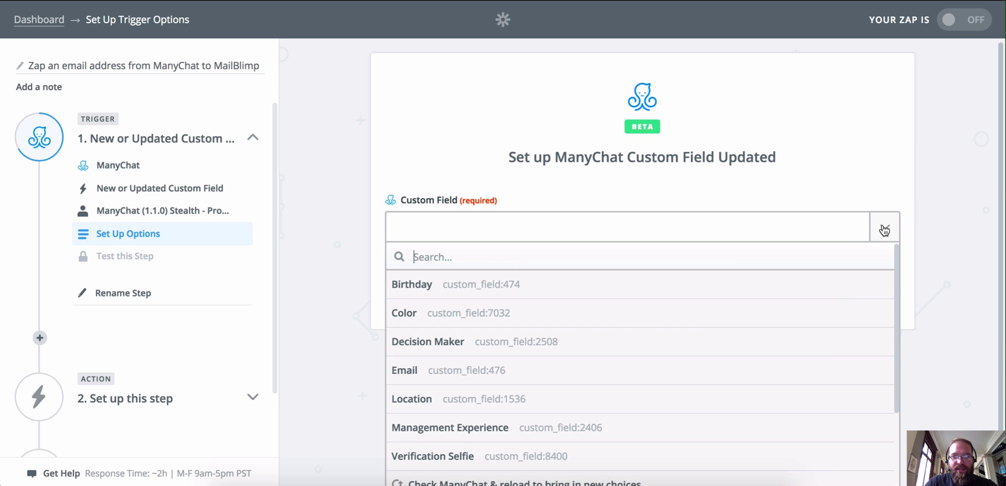
pyautogui.scroll(-1, 536, 338)
pyautogui.scroll(3, 524, 294)
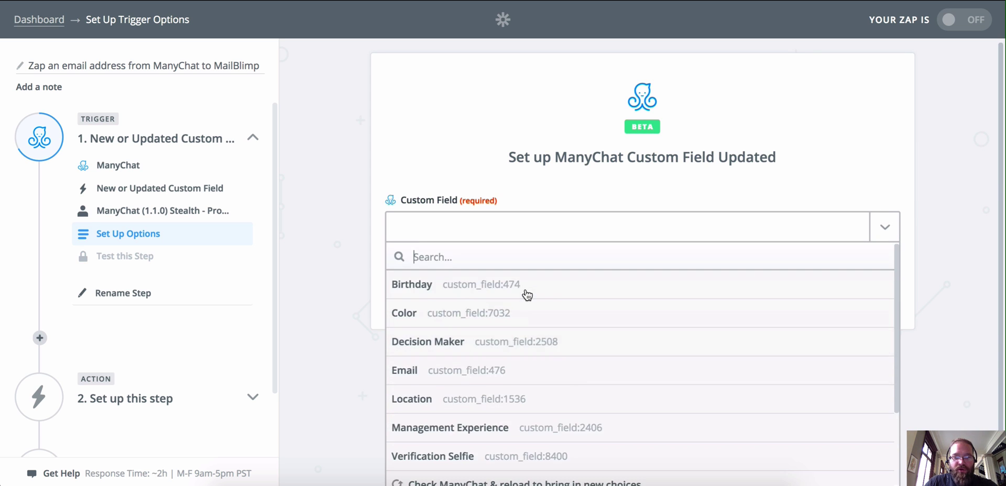
pyautogui.click(423, 374)
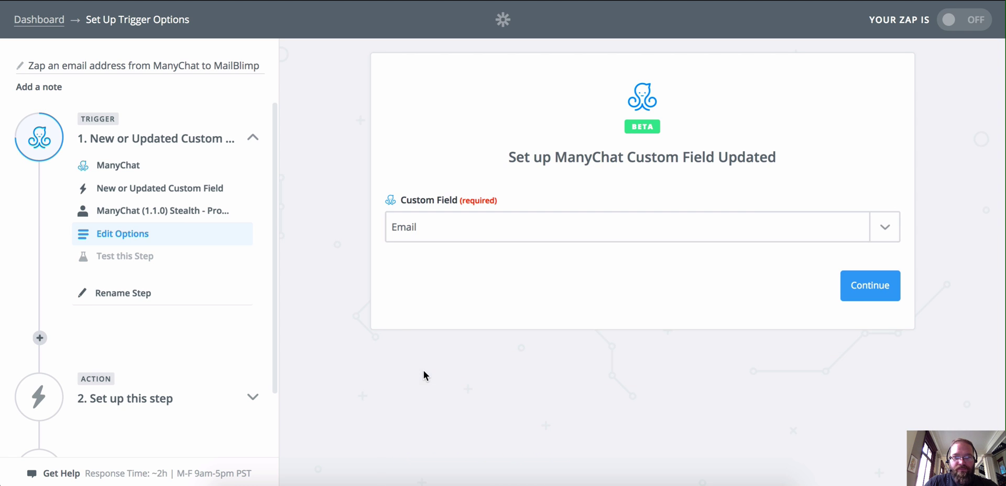
pyautogui.click(884, 292)
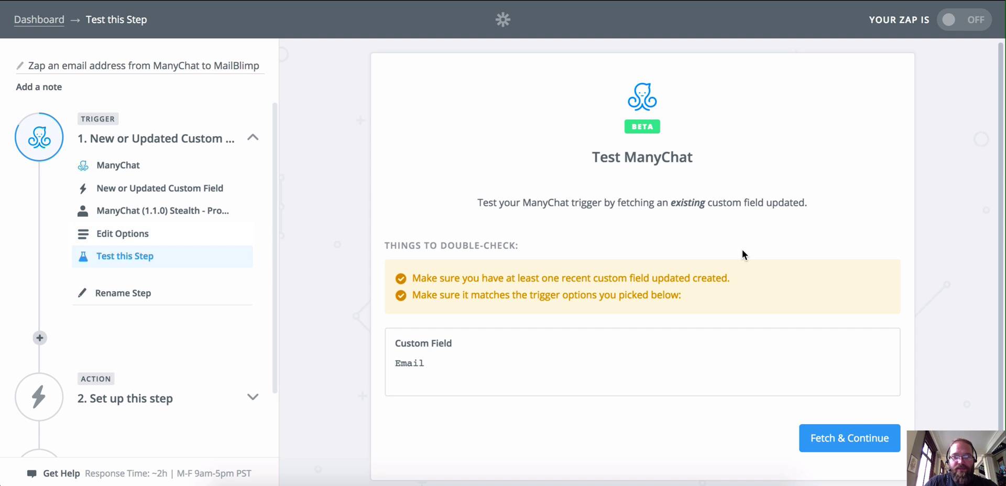
# - Fetch a sample Email update to test the ManyChat trigger, then proceed to the action step
pyautogui.scroll(-1, 478, 343)
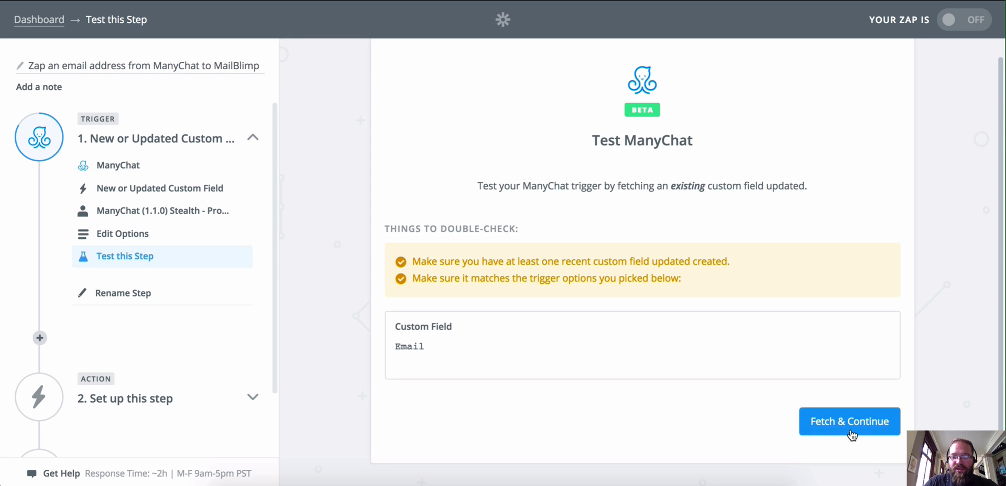
pyautogui.click(846, 422)
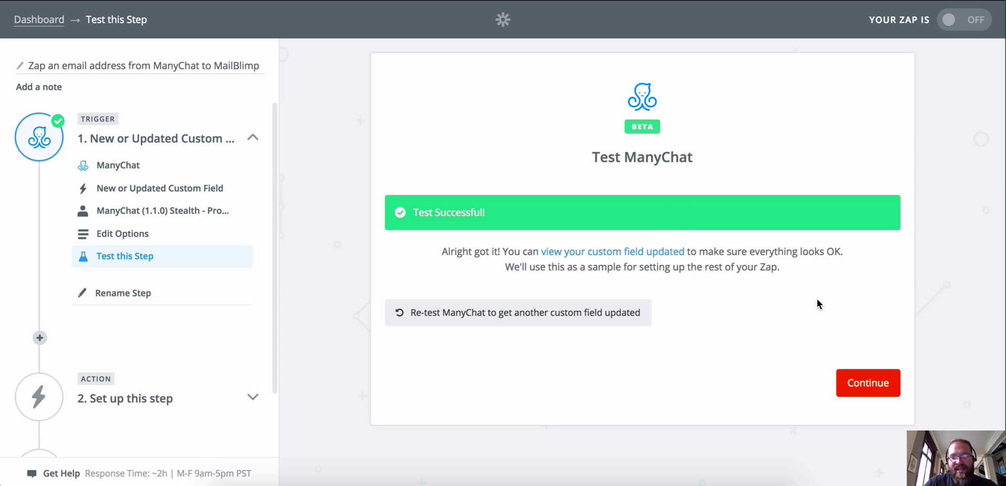
pyautogui.click(862, 396)
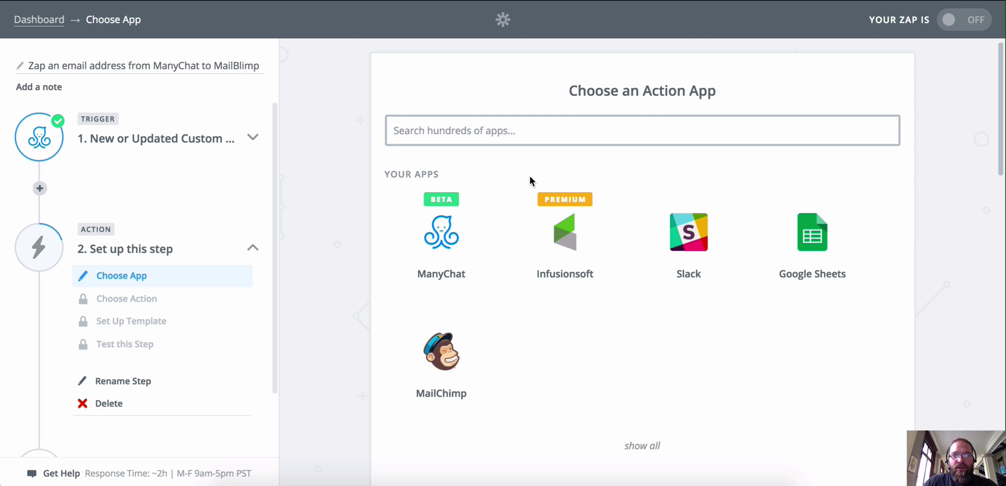
# - Make the action MailChimp Add/Update Subscriber and verify the connected MailChimp account
pyautogui.scroll(-1, 529, 178)
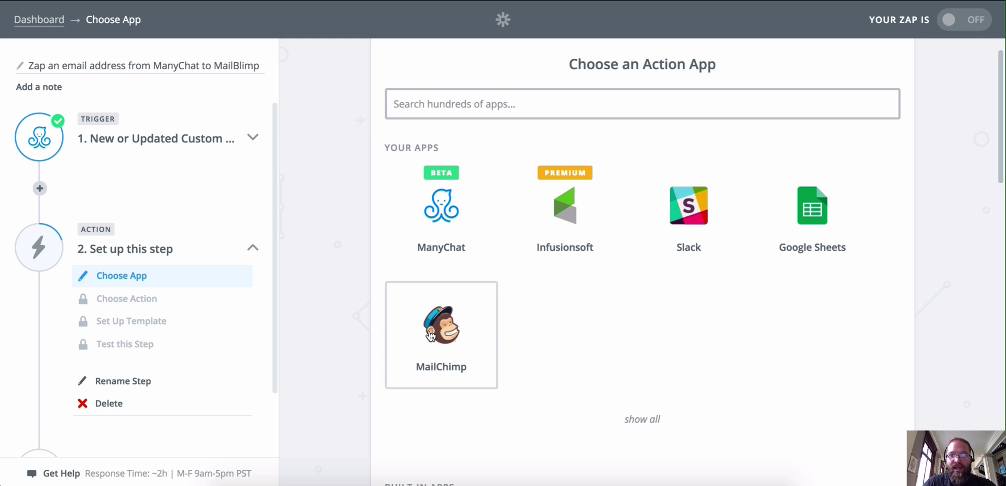
pyautogui.click(432, 333)
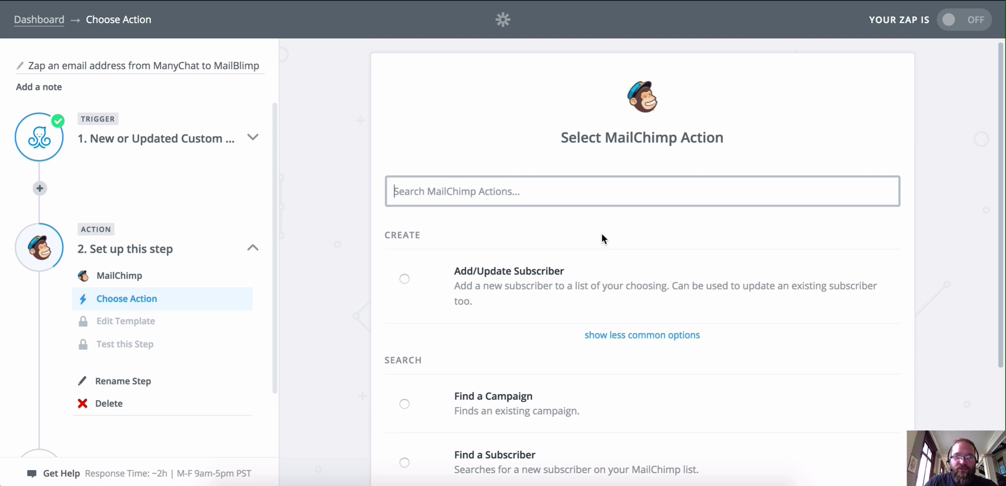
pyautogui.scroll(-2, 602, 234)
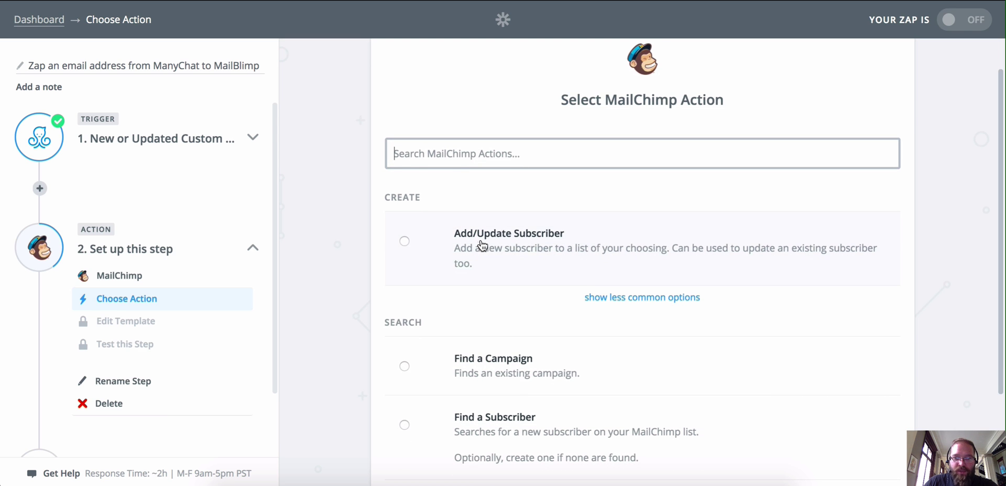
pyautogui.click(404, 241)
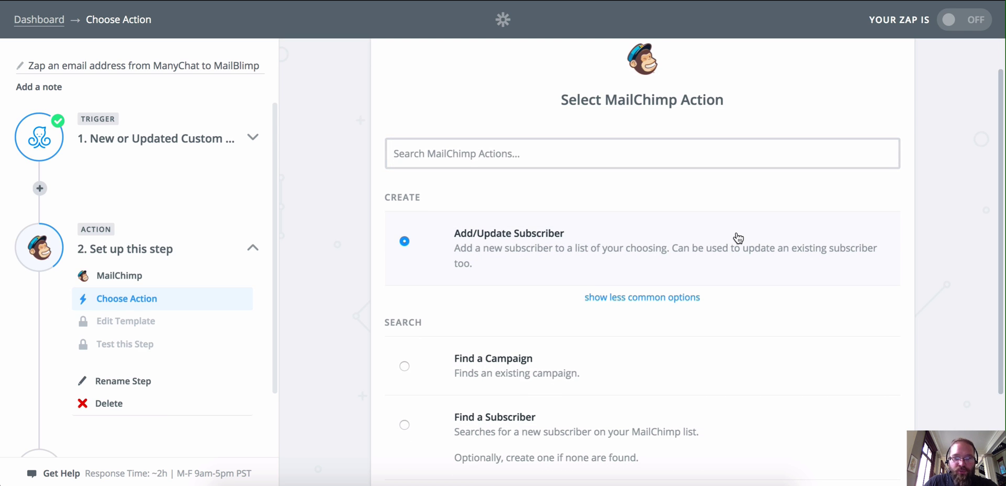
pyautogui.scroll(-3, 739, 236)
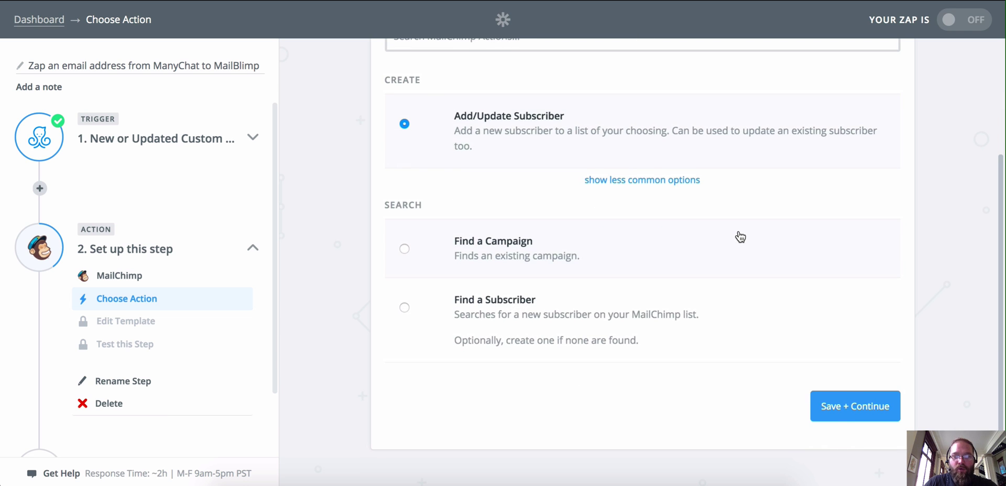
pyautogui.click(851, 401)
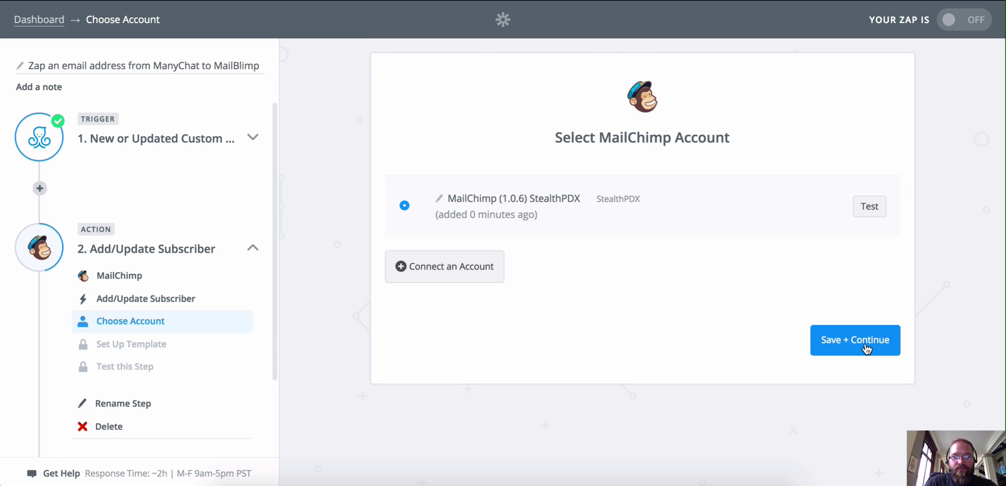
pyautogui.click(872, 208)
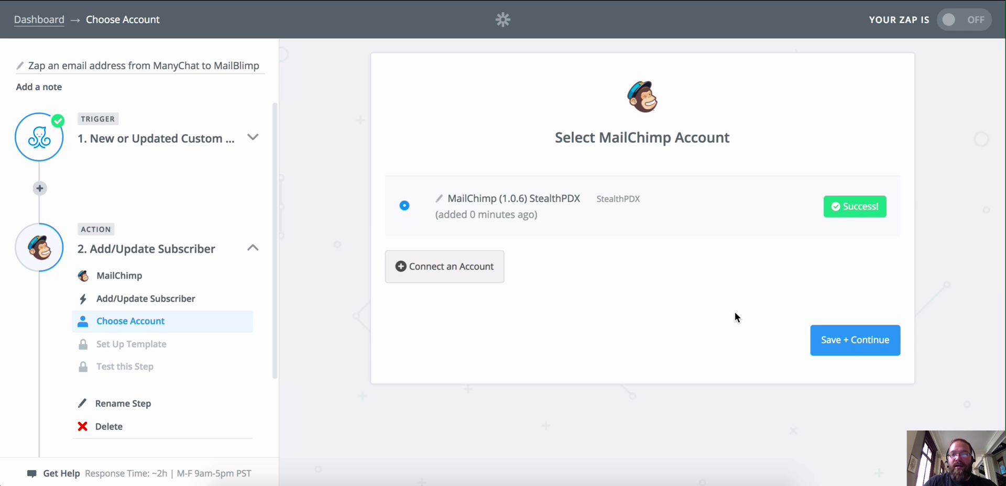
pyautogui.click(850, 345)
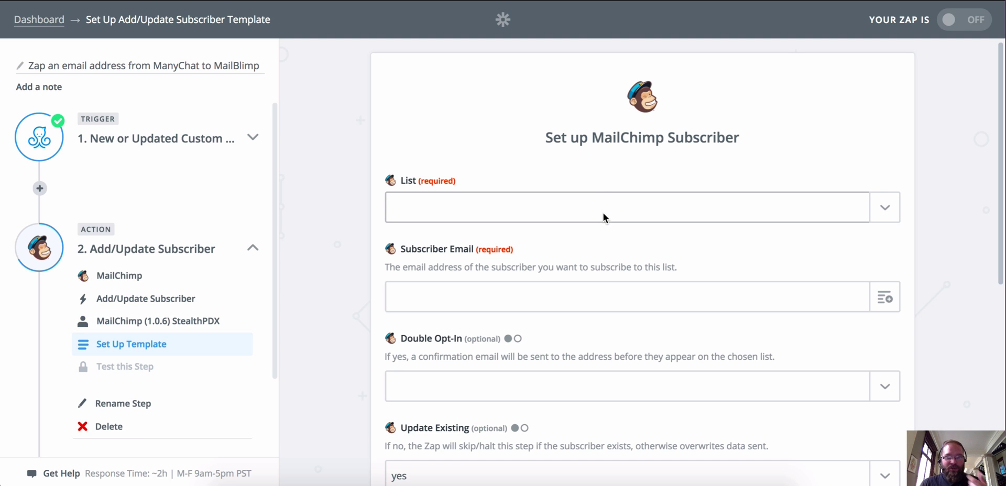
# - Choose the StealthPDX - Retention marketing strategies for B2B SaaS list as the MailChimp list
pyautogui.scroll(-1, 595, 209)
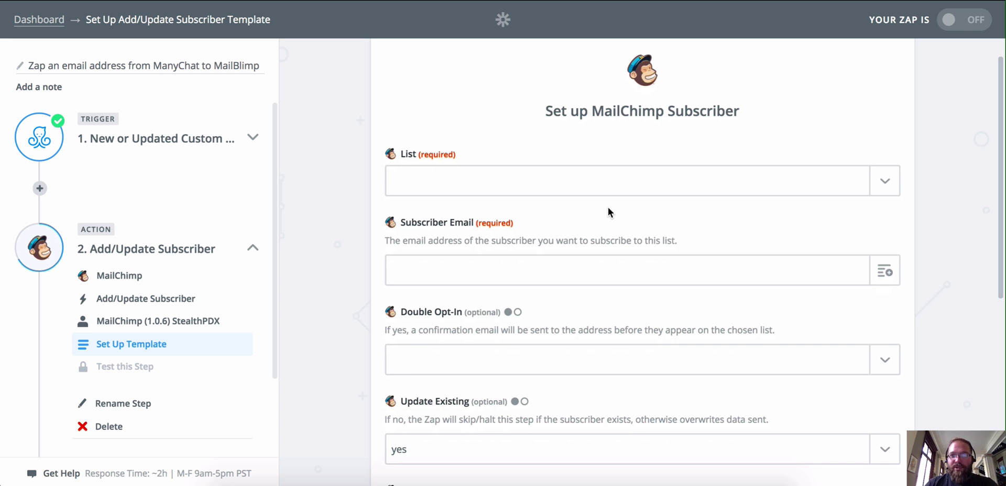
pyautogui.click(680, 187)
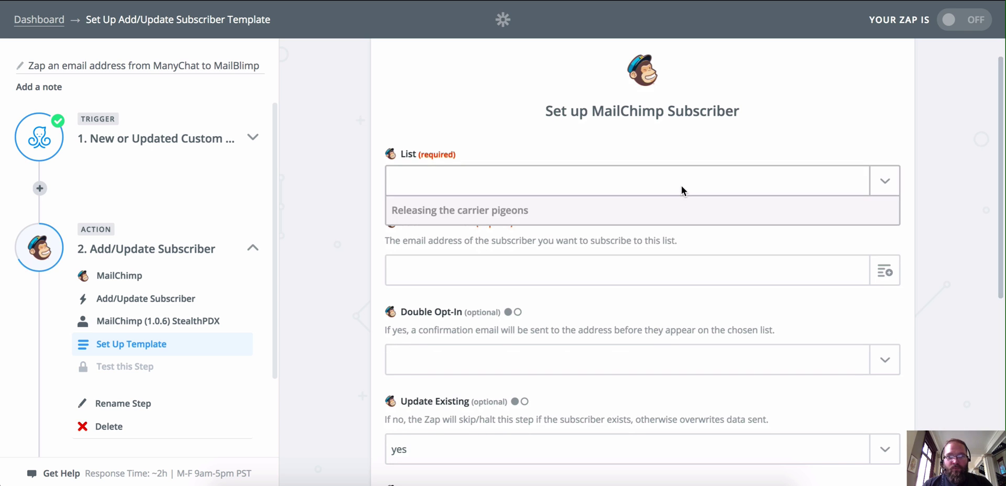
pyautogui.click(554, 237)
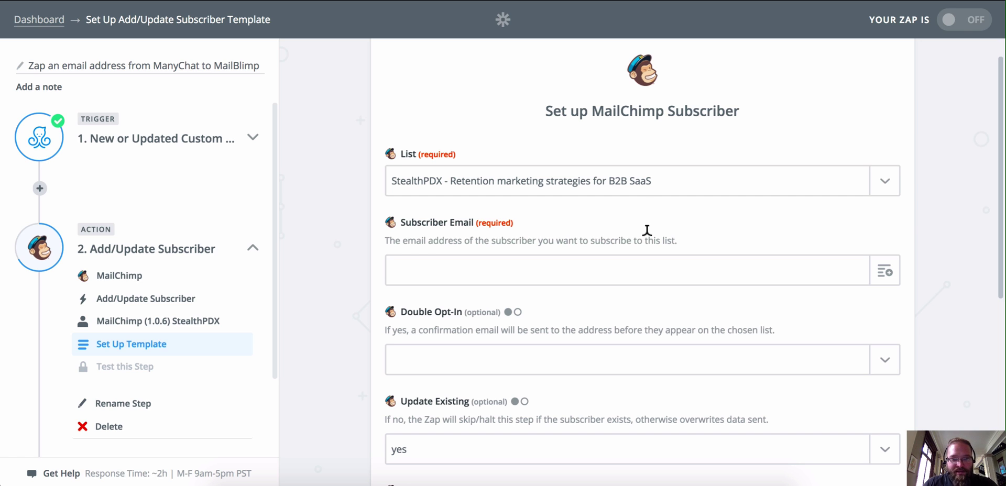
# - Fill Subscriber Email with ManyChat's User Custom Fields Email and review the remaining fields
pyautogui.click(437, 257)
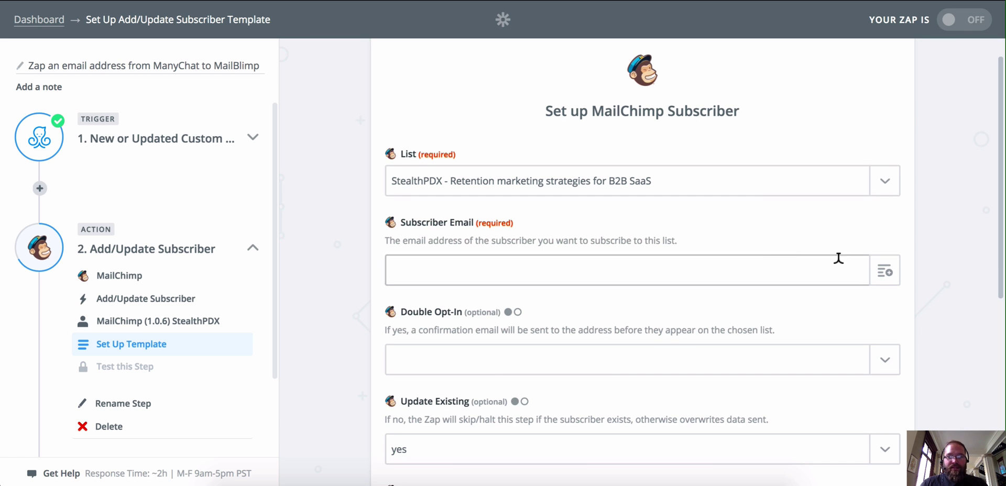
pyautogui.click(822, 267)
pyautogui.click(883, 271)
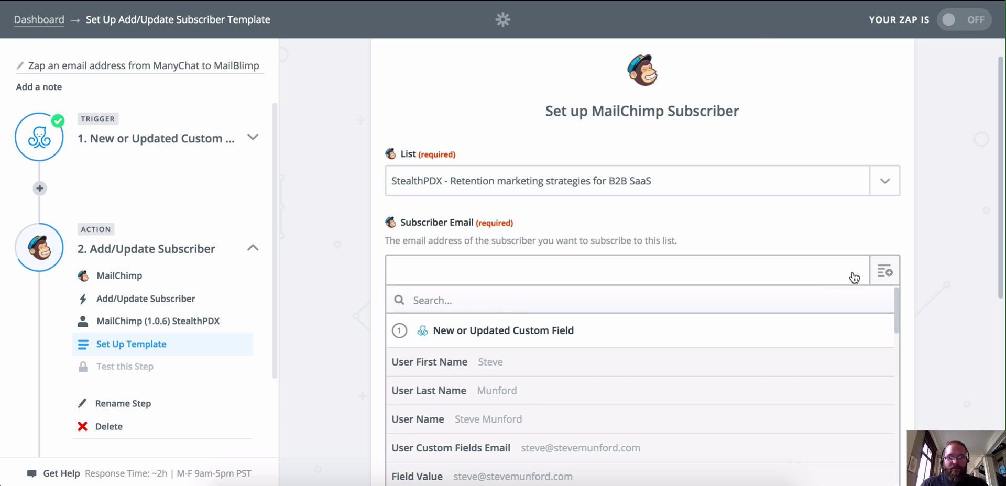
pyautogui.scroll(-2, 769, 315)
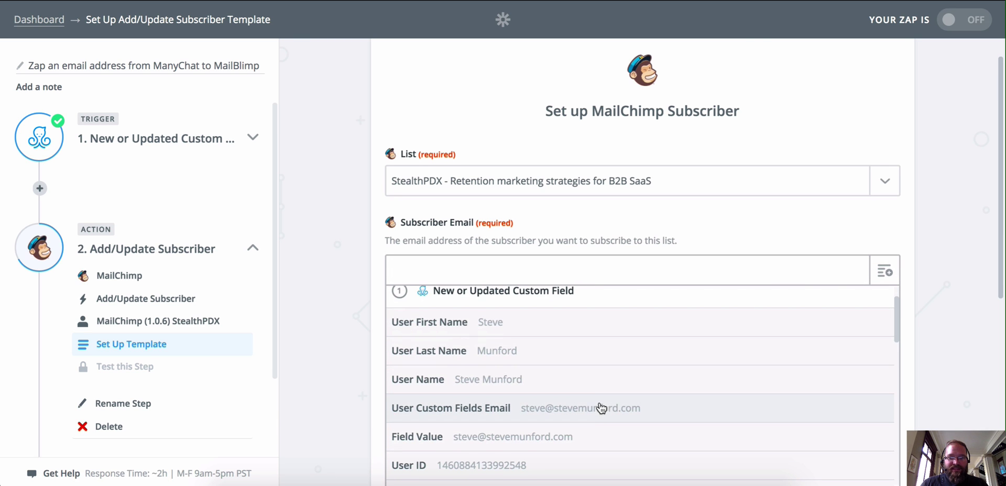
pyautogui.scroll(-3, 556, 336)
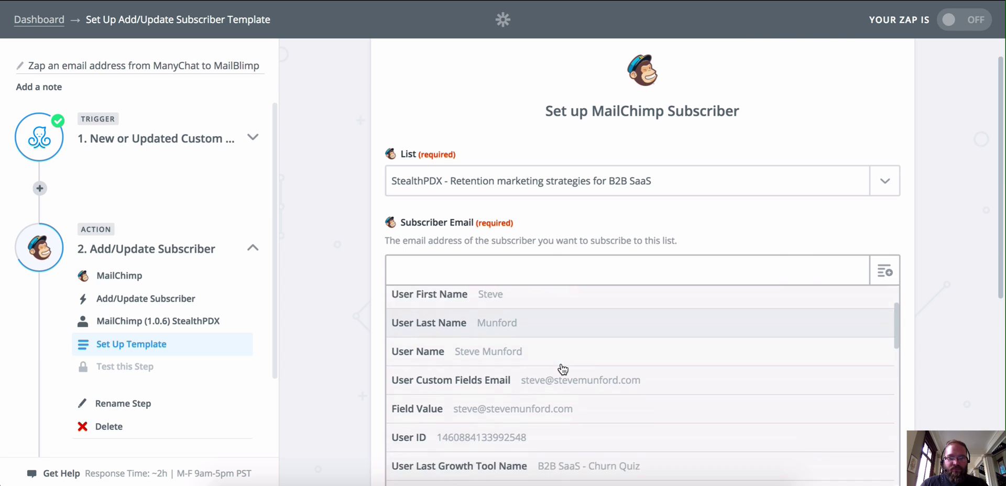
pyautogui.scroll(4, 548, 425)
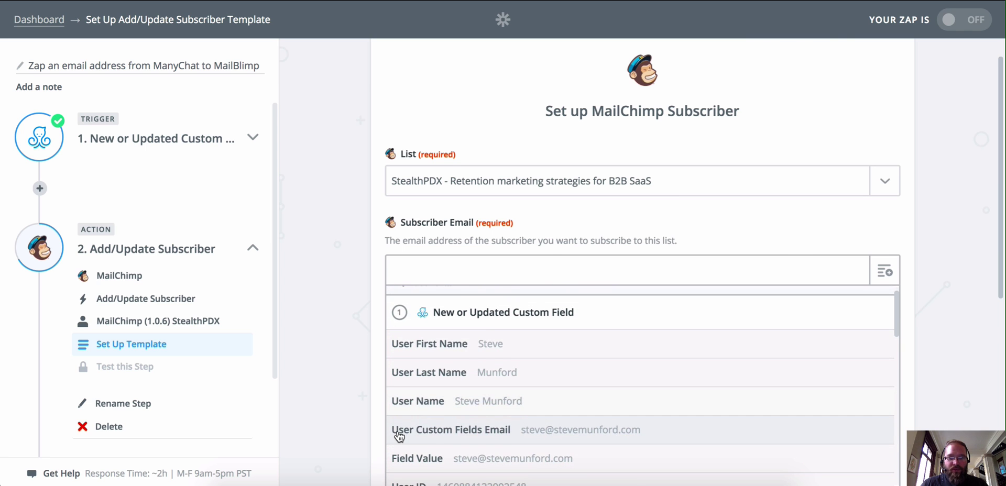
pyautogui.click(478, 431)
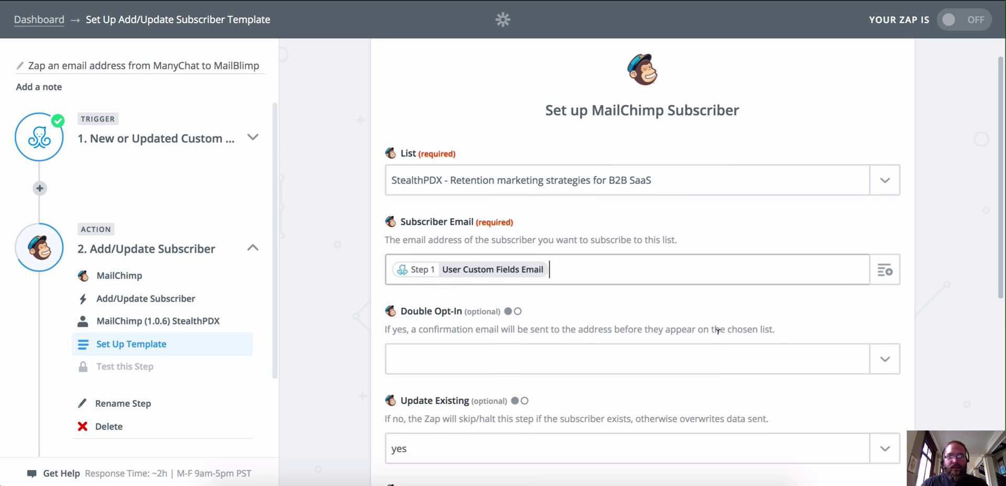
pyautogui.scroll(-1, 718, 330)
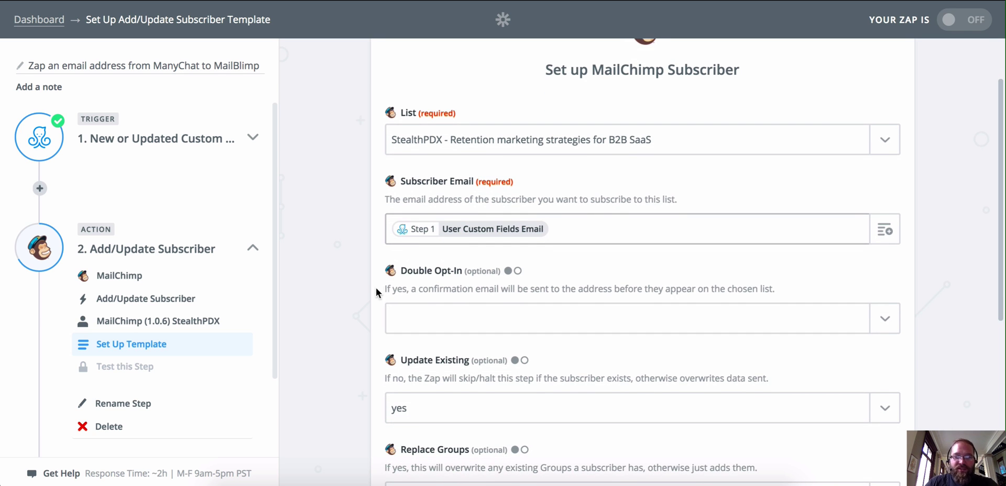
pyautogui.scroll(-2, 492, 281)
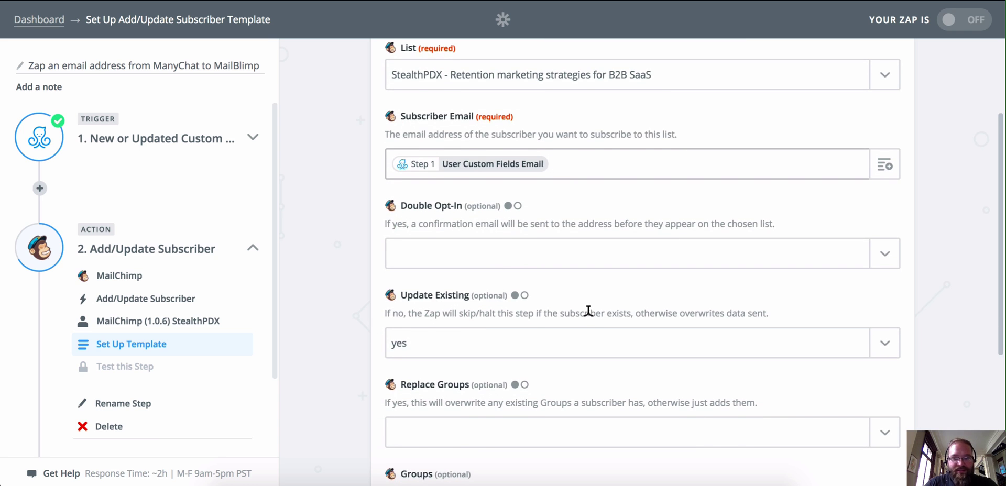
pyautogui.scroll(-1, 587, 320)
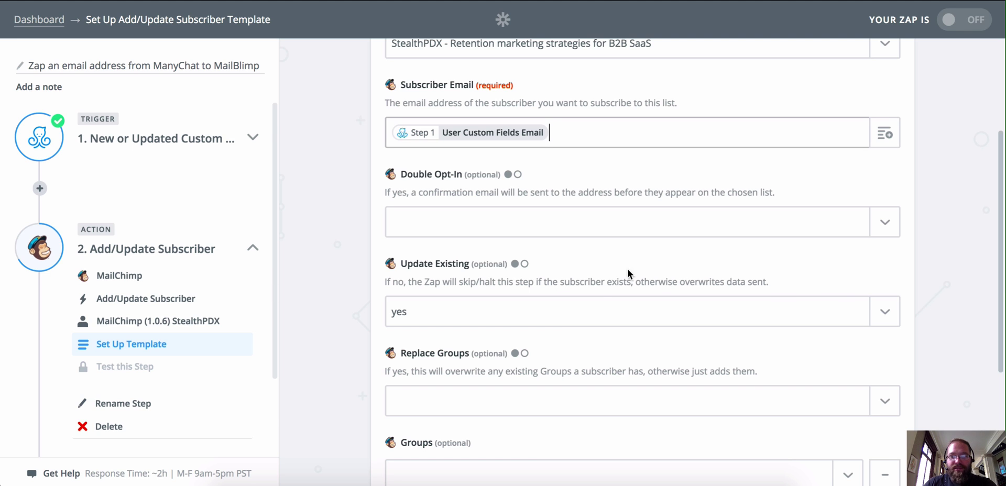
pyautogui.scroll(-2, 604, 298)
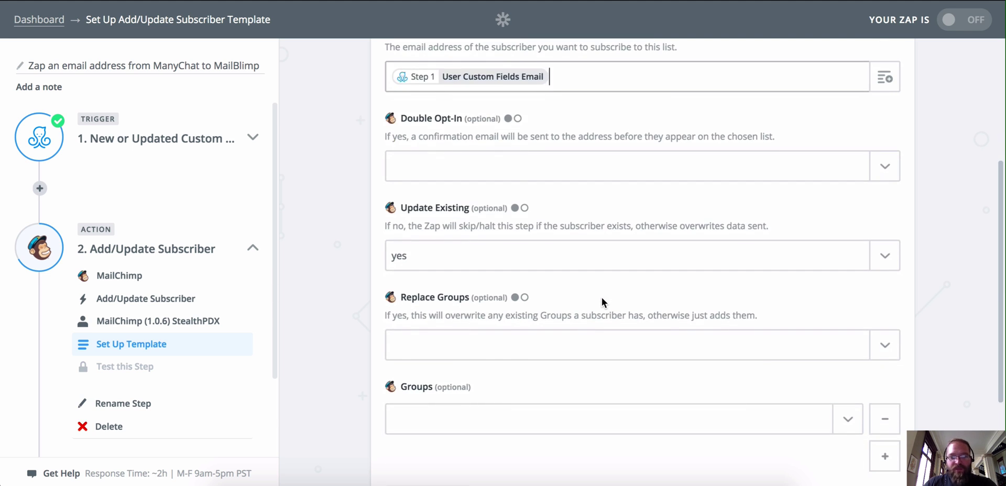
pyautogui.scroll(-3, 603, 299)
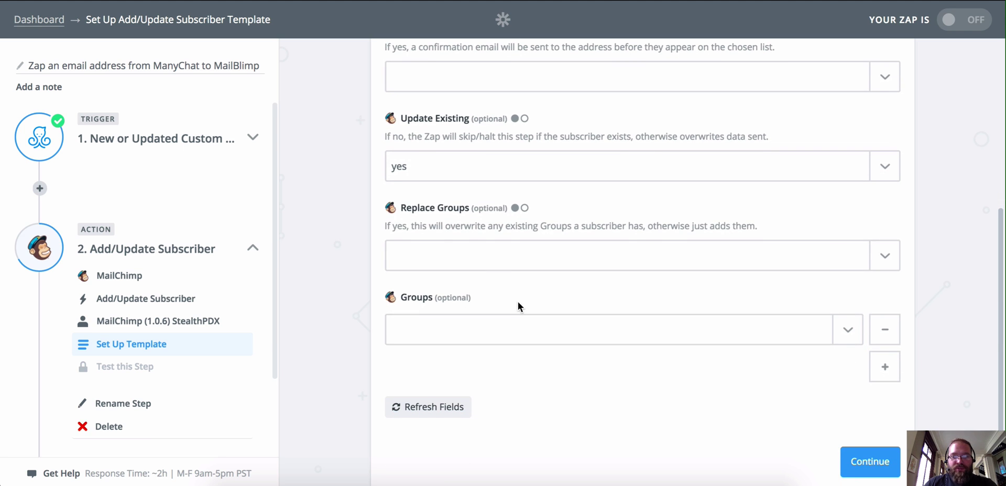
pyautogui.scroll(-1, 518, 301)
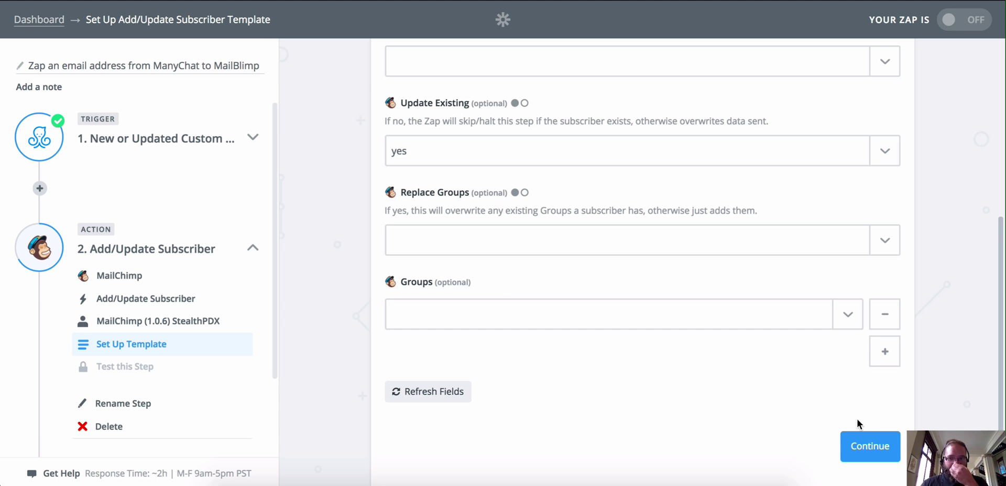
# - Save the subscriber settings and create a test subscriber in MailChimp
pyautogui.click(870, 447)
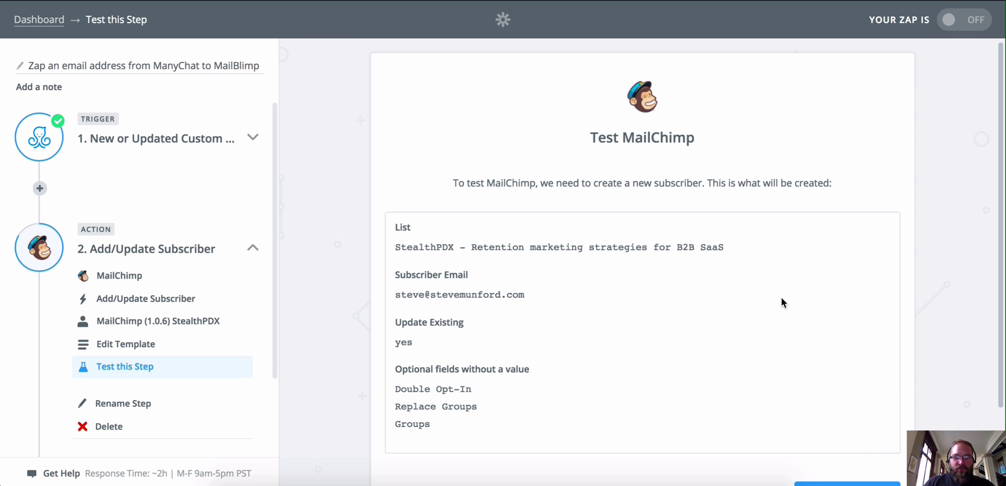
pyautogui.scroll(-2, 781, 303)
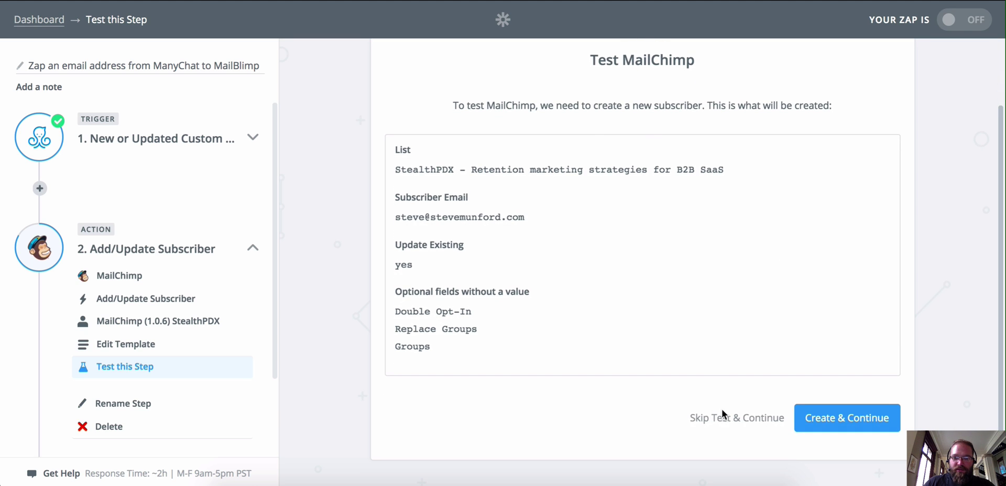
pyautogui.click(827, 417)
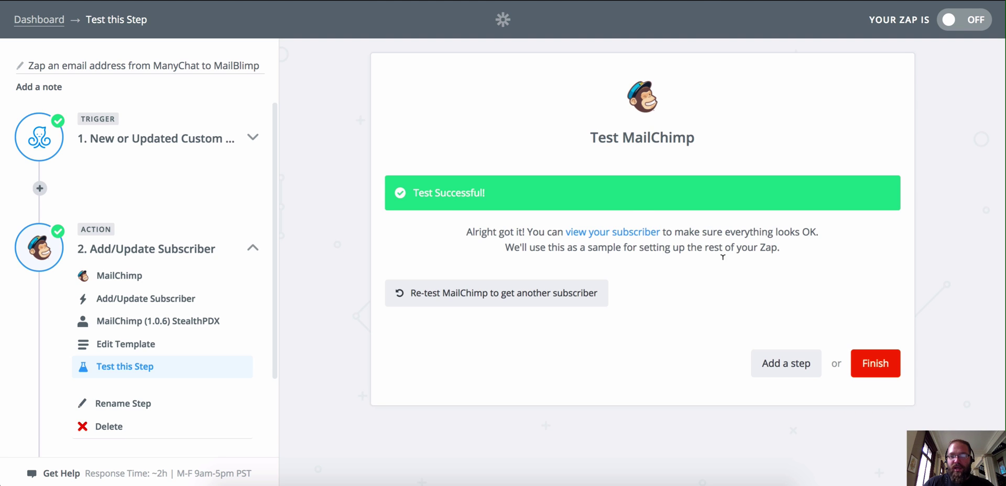
# - Finish the zap, switch it ON, and return to the ManyChat growth tool setup
pyautogui.click(875, 363)
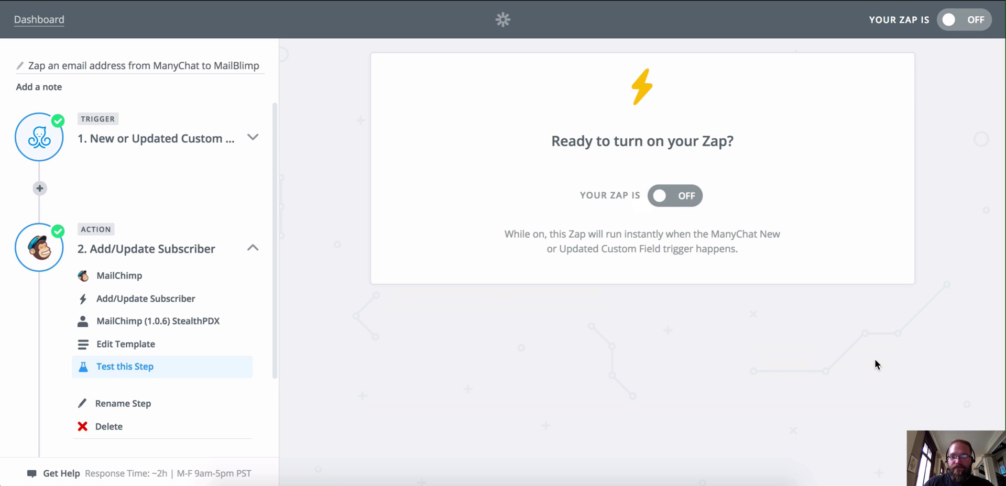
pyautogui.click(659, 195)
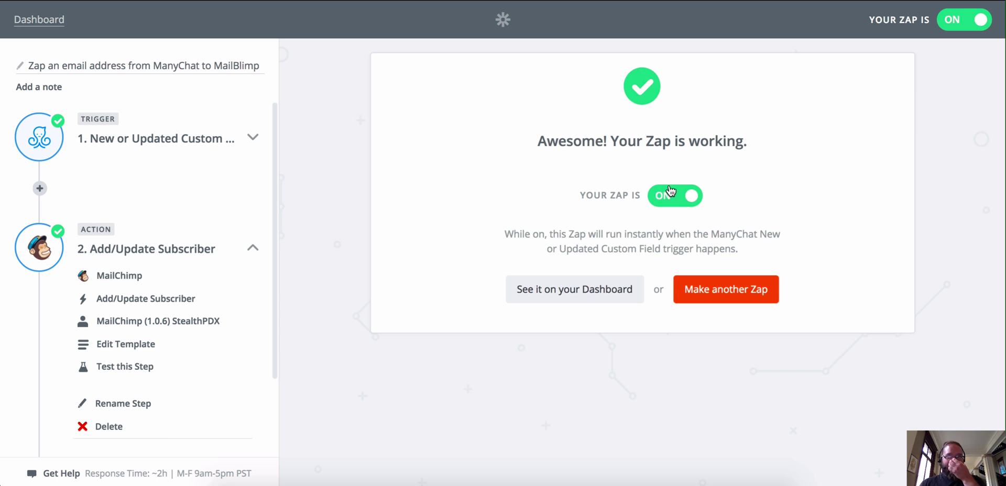
pyautogui.click(231, 1)
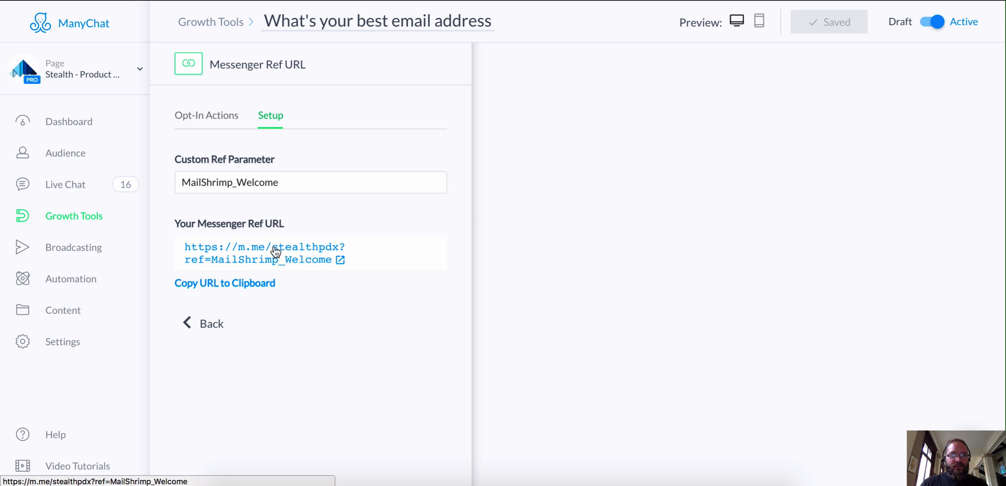
# - Open the MailShrimp_Welcome Messenger Ref URL from the Setup tab in a new tab
pyautogui.click(213, 123)
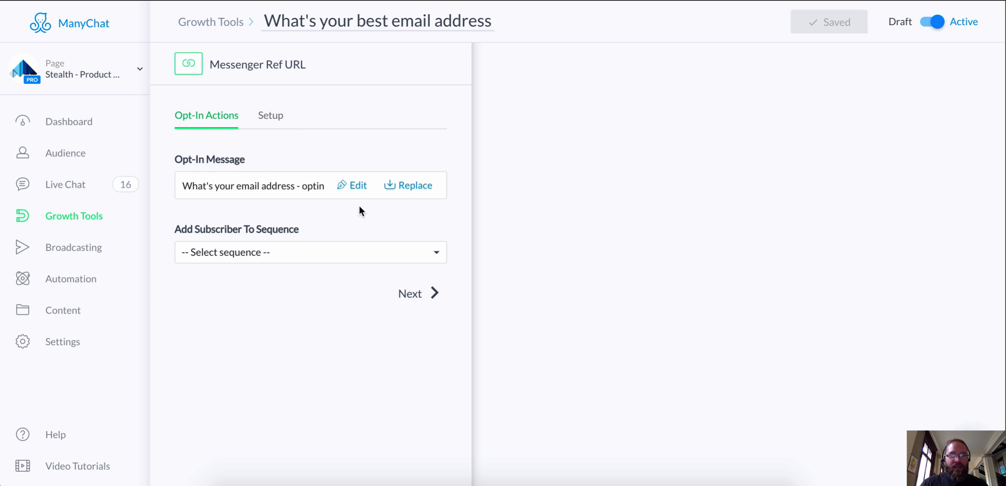
pyautogui.click(271, 116)
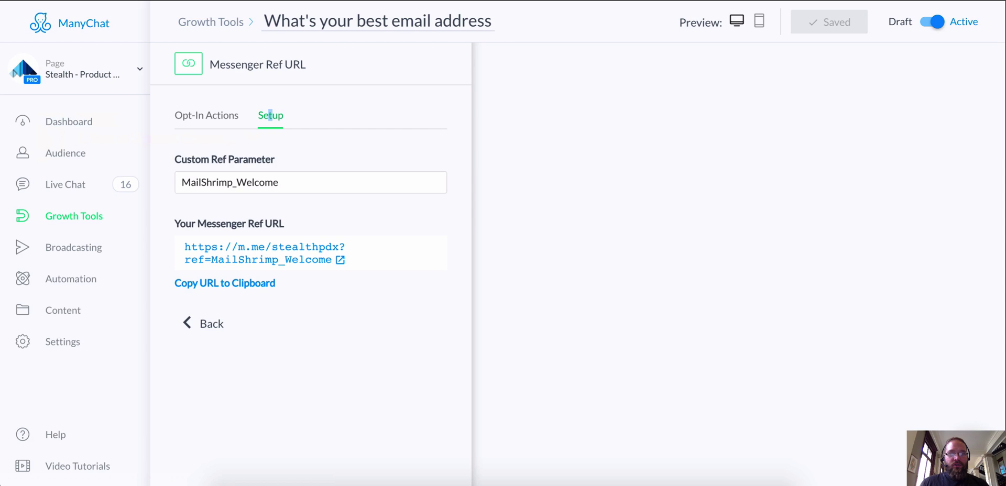
pyautogui.rightClick(258, 254)
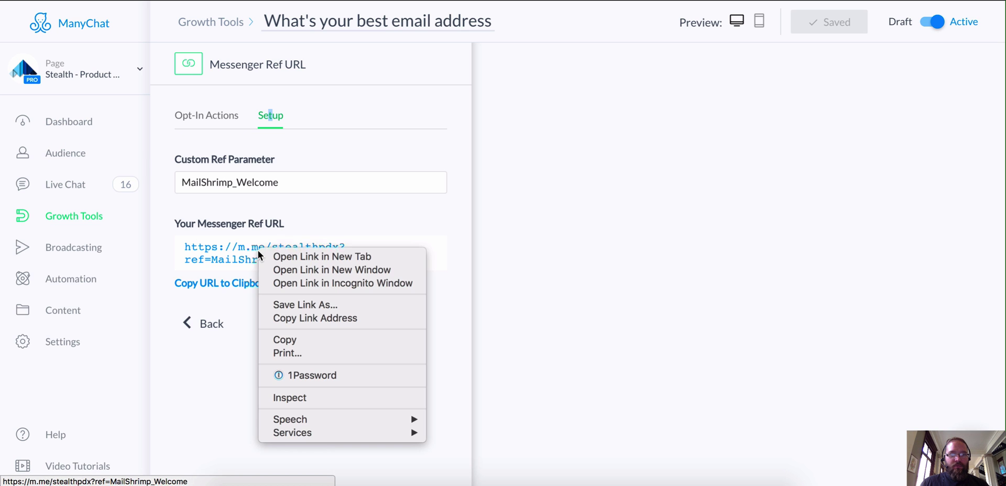
pyautogui.click(293, 256)
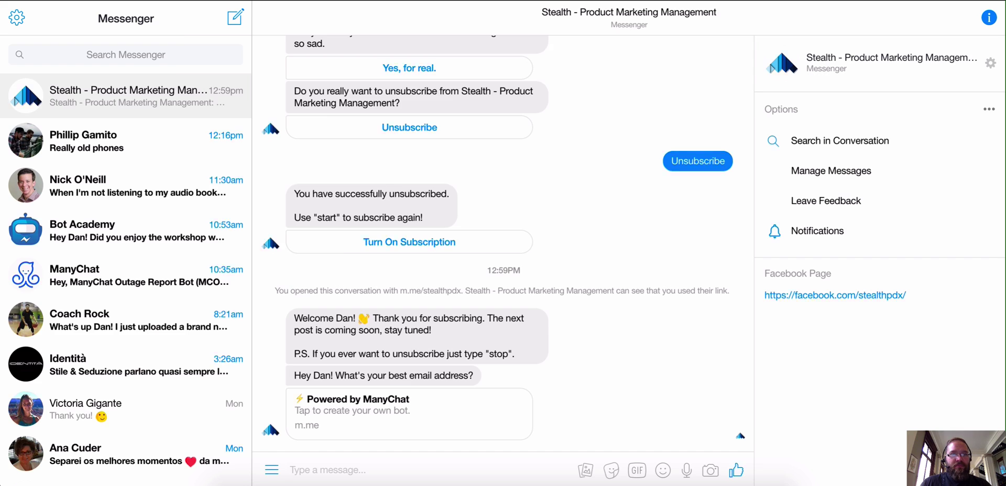
# - Reopen the ref link in Messenger and reply to the bot with an email address
pyautogui.press('super+Tab')
pyautogui.click(303, 247)
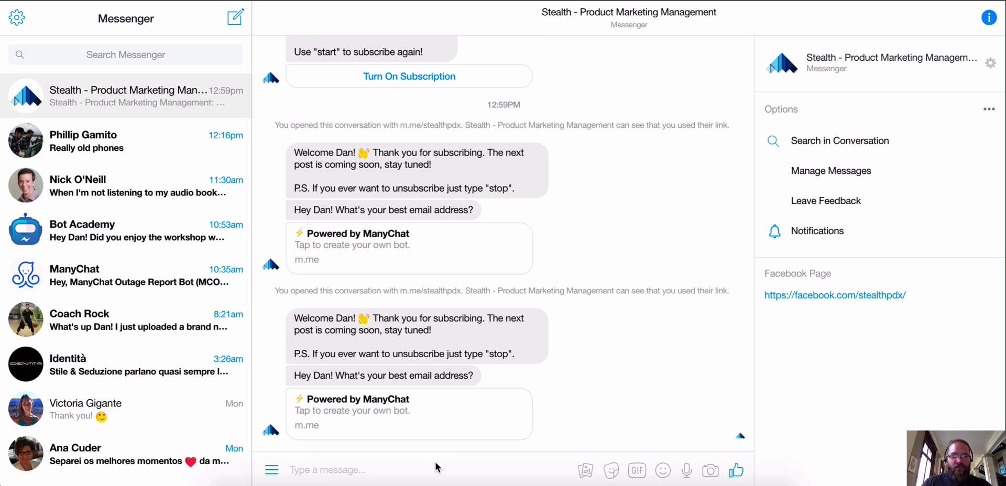
pyautogui.click(379, 466)
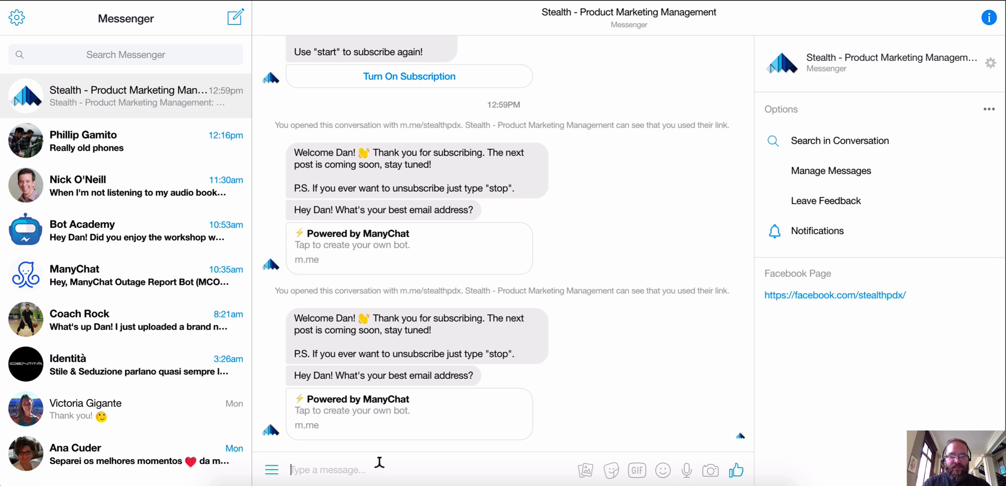
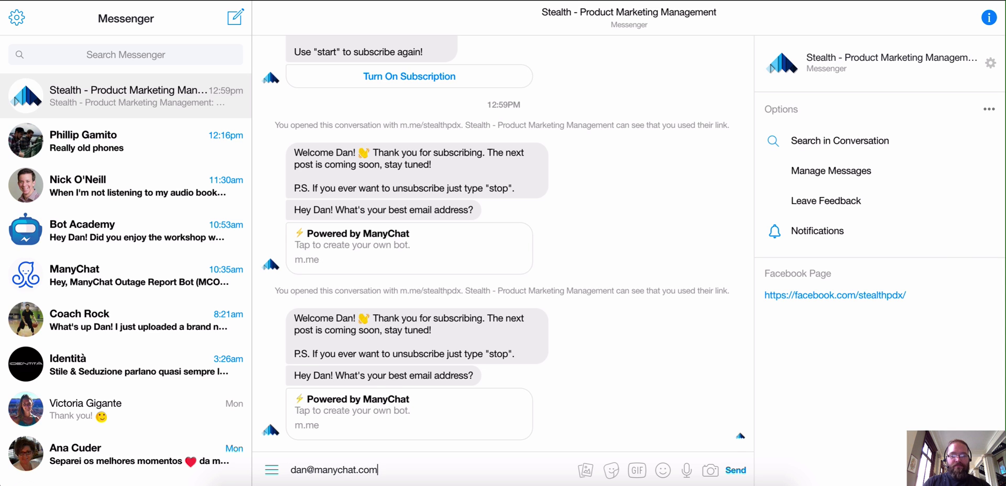
pyautogui.press('Return')
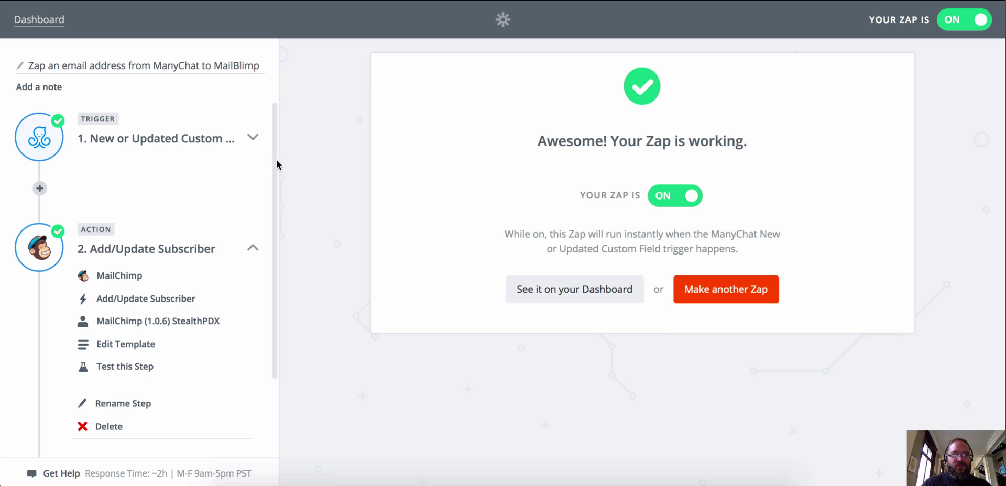
pyautogui.click(49, 25)
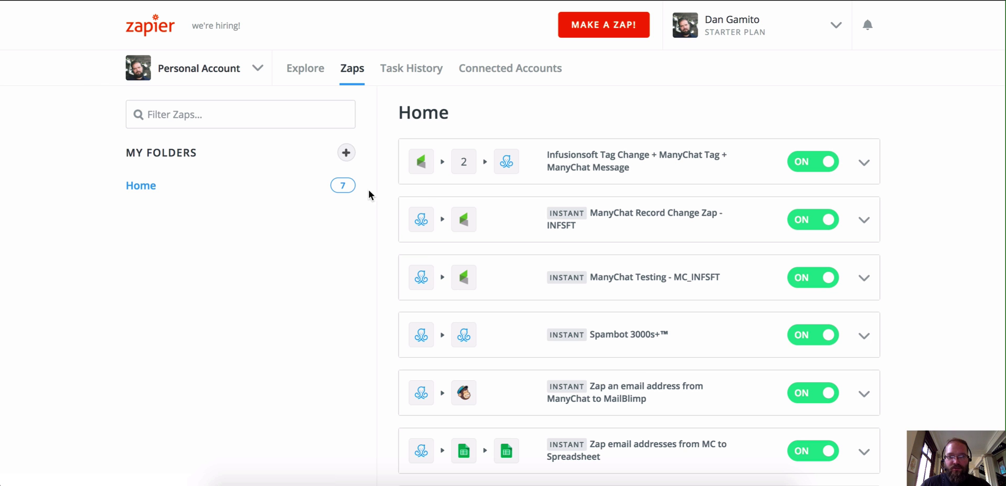
pyautogui.click(651, 387)
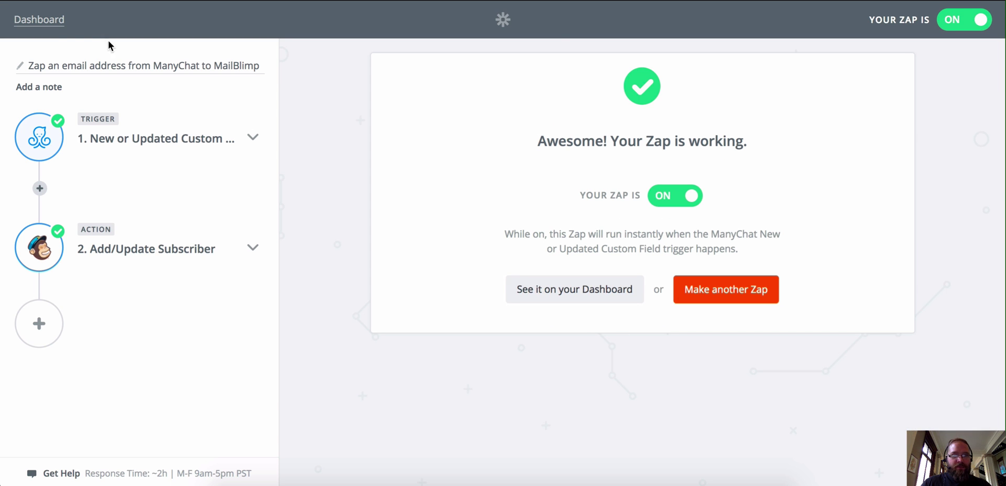
pyautogui.click(40, 20)
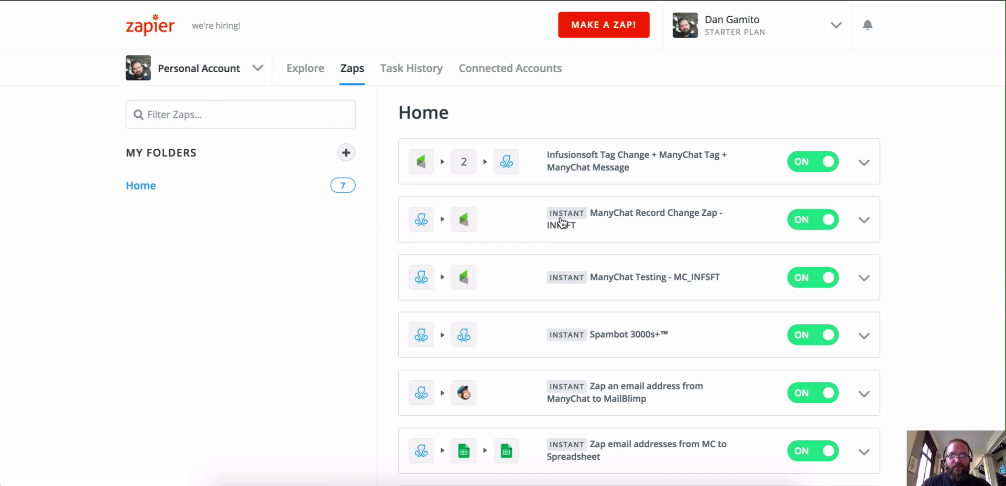
# - Open Task History and the successful ManyChat to MailBlimp task run
pyautogui.scroll(-3, 560, 222)
pyautogui.scroll(3, 560, 222)
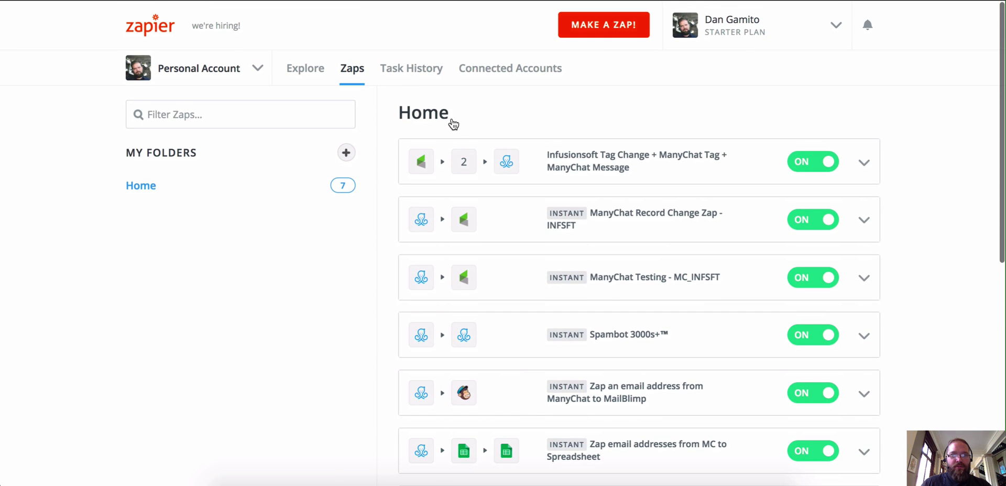
pyautogui.click(406, 73)
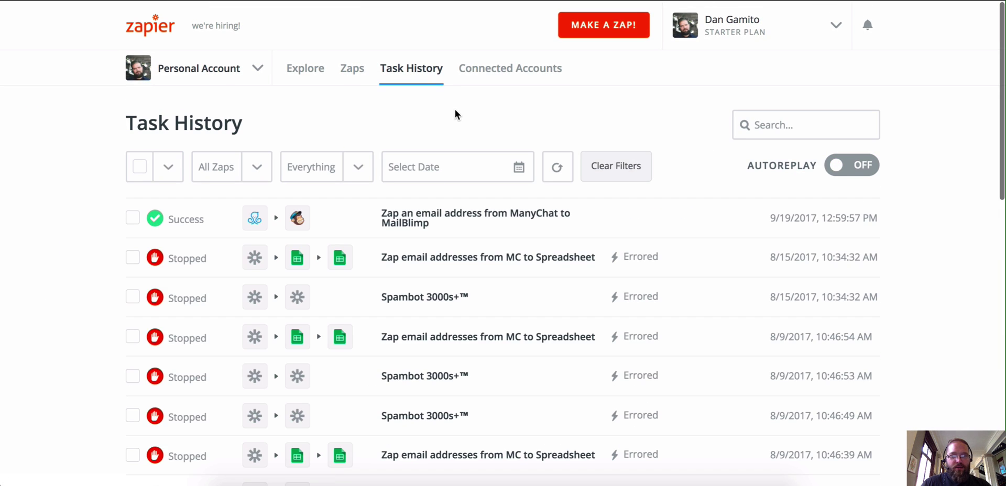
pyautogui.scroll(-1, 454, 114)
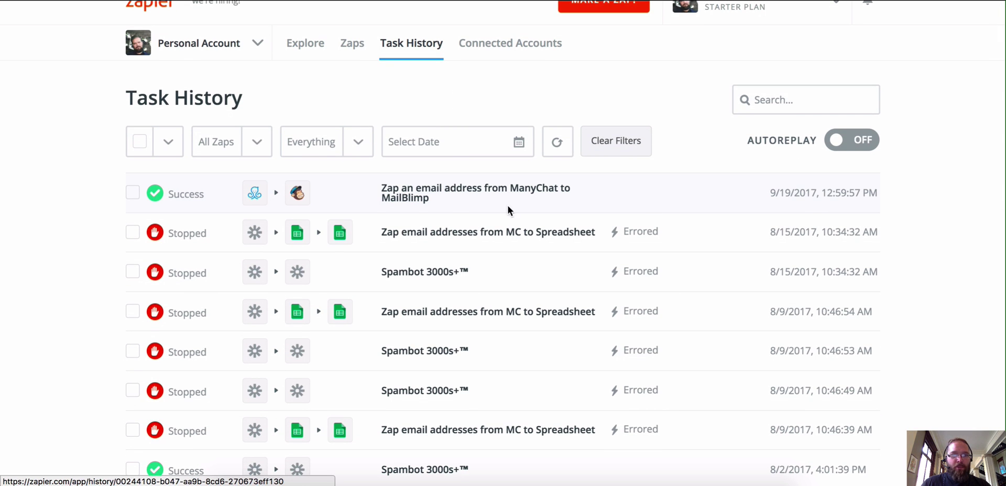
pyautogui.click(422, 197)
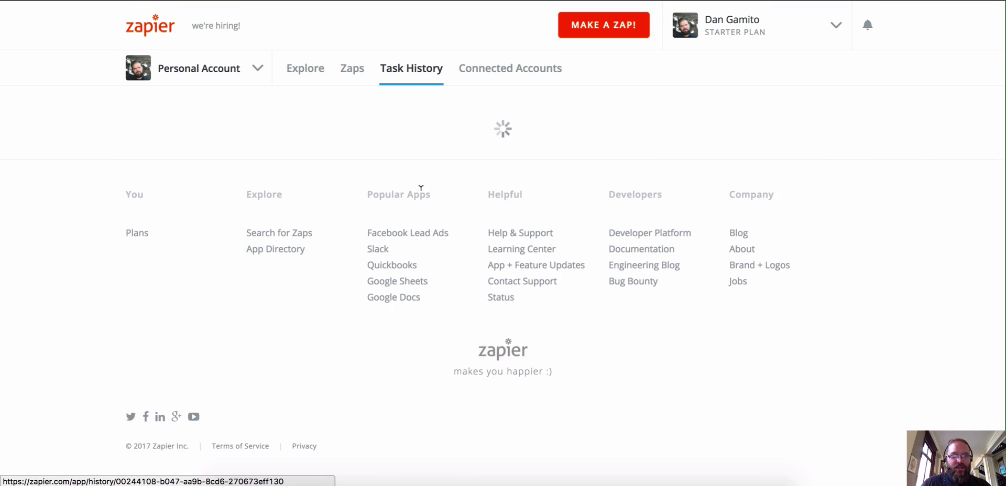
# - Review the Data In and Data Out of the ManyChat trigger and MailChimp steps
pyautogui.scroll(-1, 421, 190)
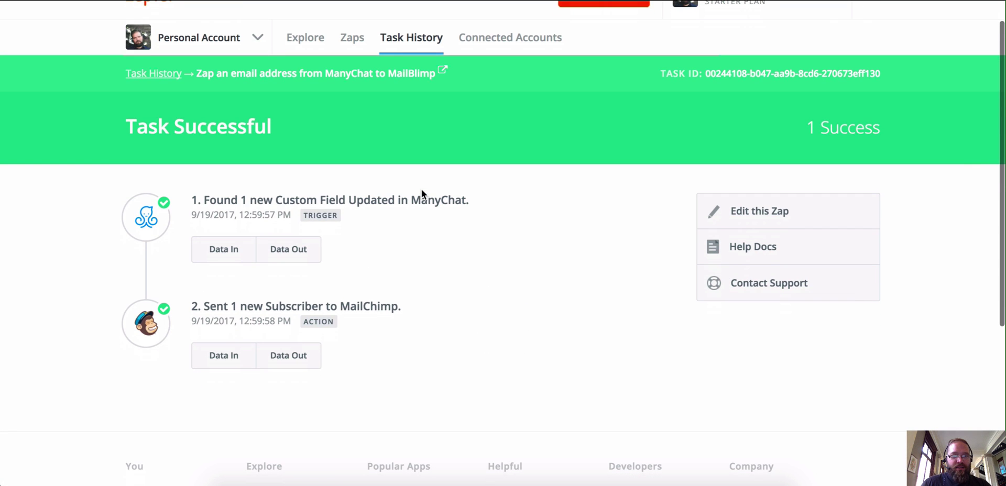
pyautogui.click(285, 254)
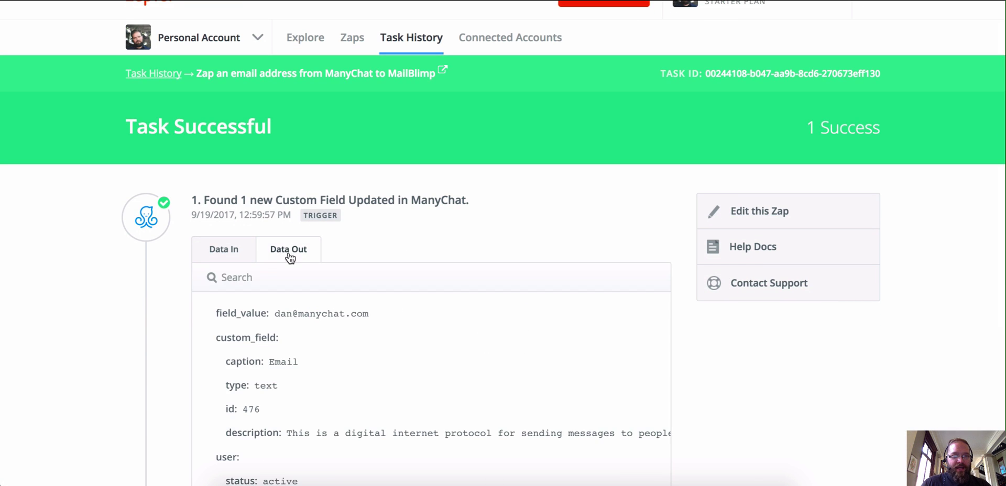
pyautogui.scroll(-1, 414, 233)
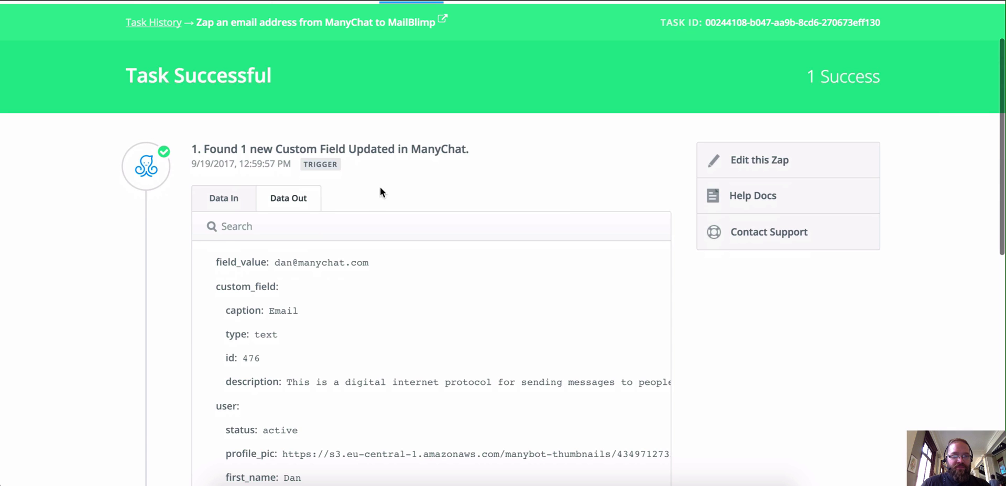
pyautogui.click(236, 200)
pyautogui.scroll(-2, 390, 201)
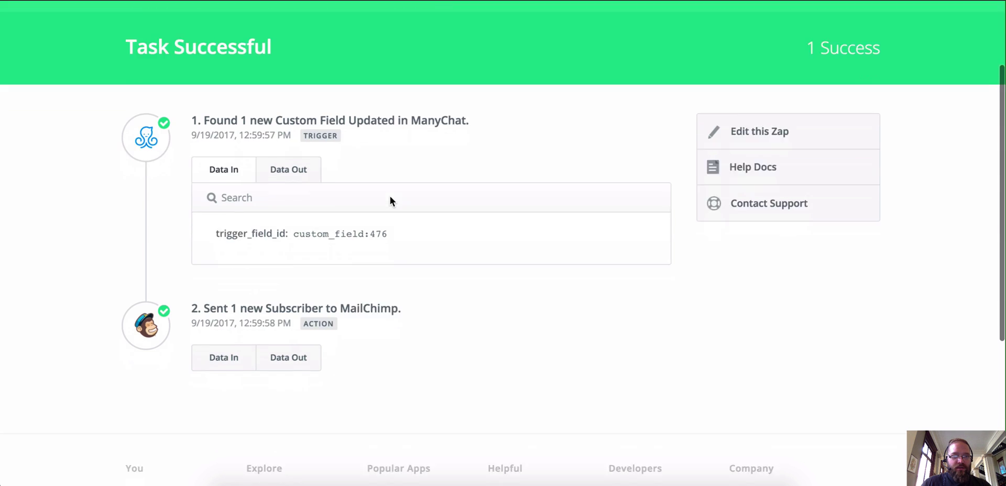
pyautogui.click(221, 294)
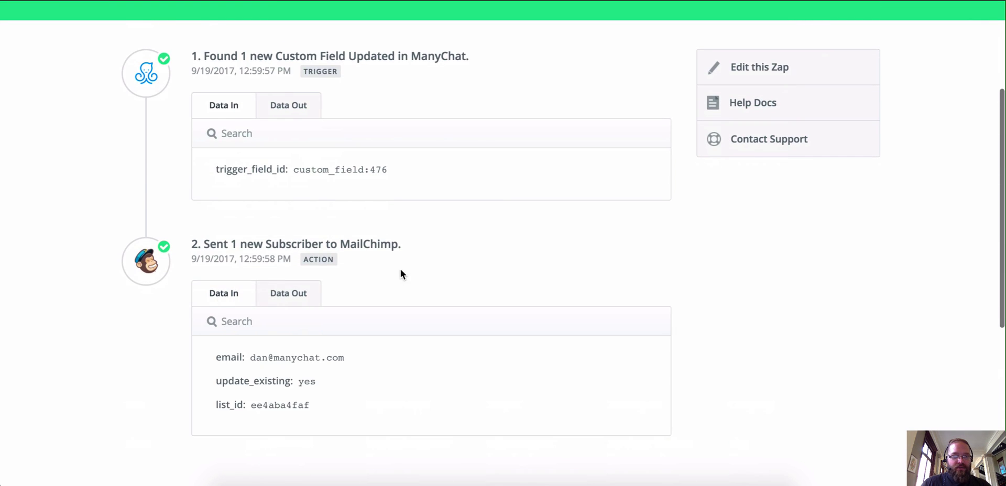
pyautogui.scroll(-1, 372, 315)
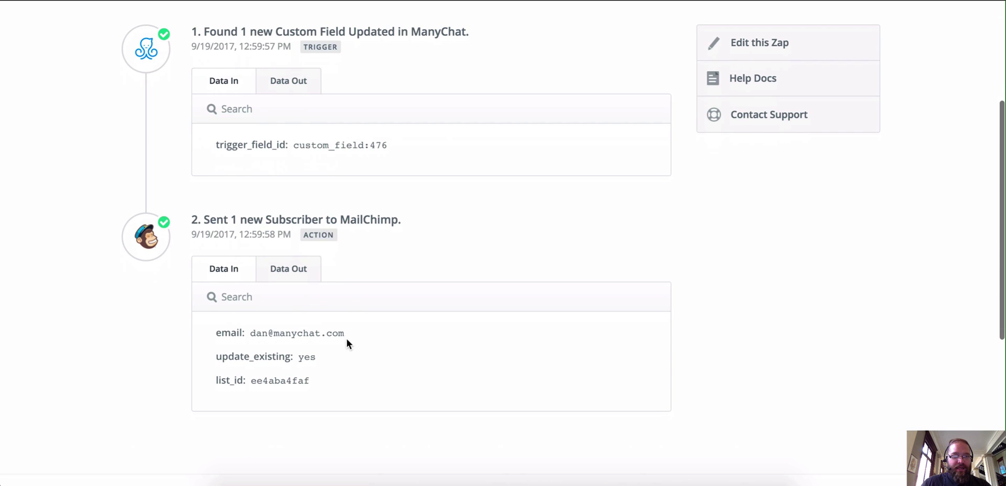
pyautogui.click(296, 268)
pyautogui.scroll(-3, 374, 259)
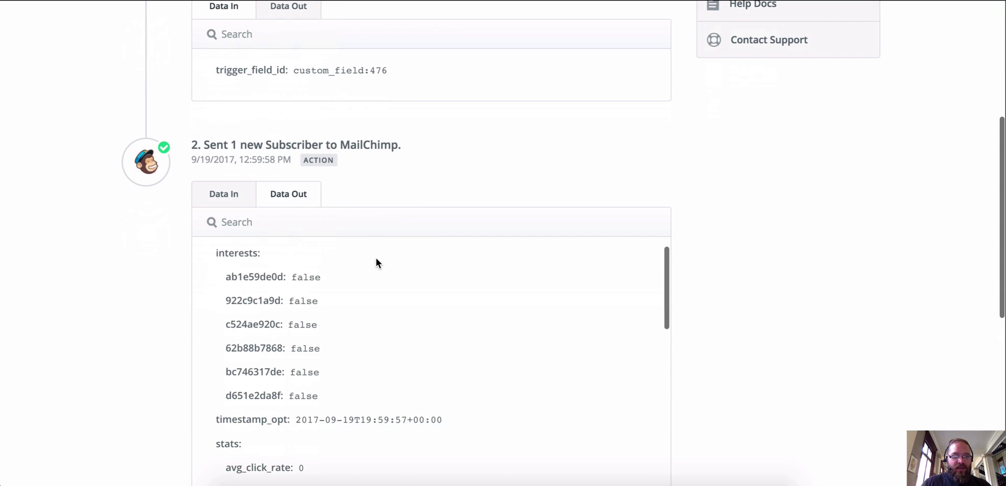
pyautogui.scroll(-3, 376, 259)
pyautogui.scroll(-7, 376, 257)
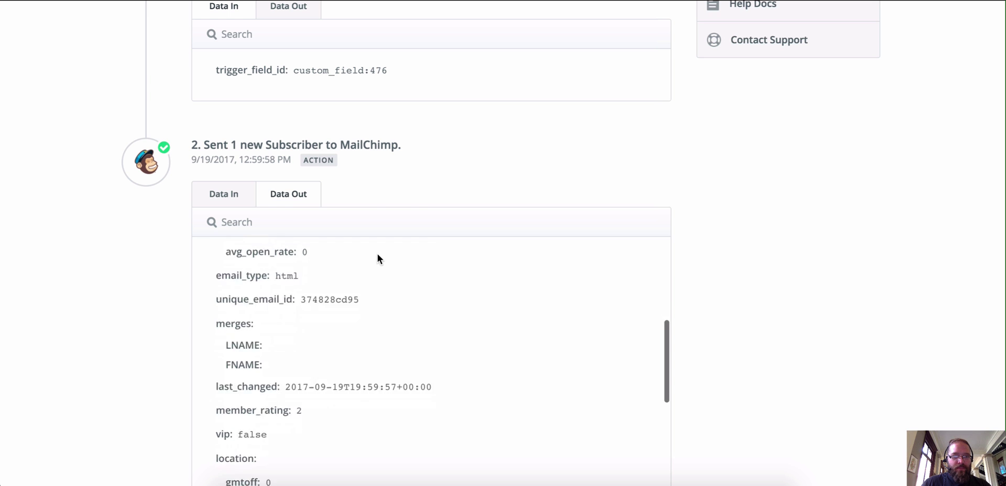
pyautogui.scroll(-3, 377, 253)
pyautogui.scroll(20, 379, 249)
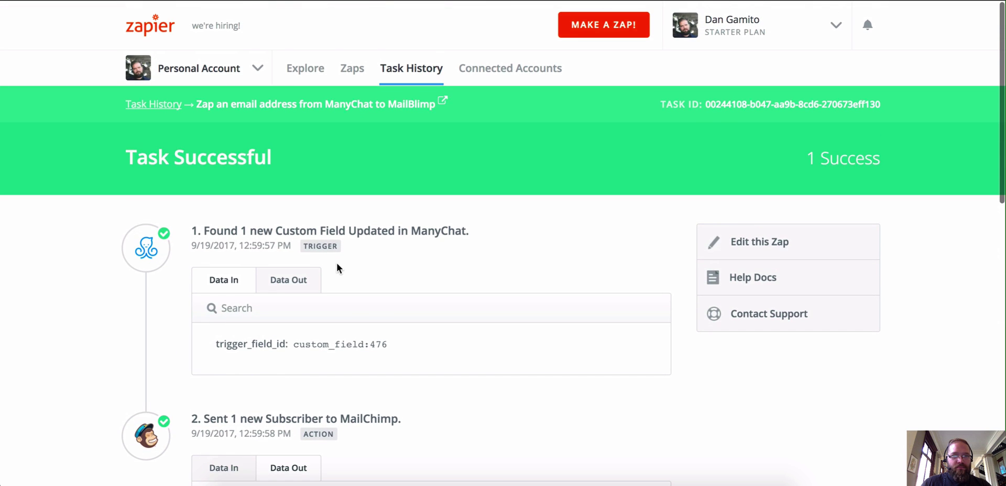
pyautogui.click(442, 480)
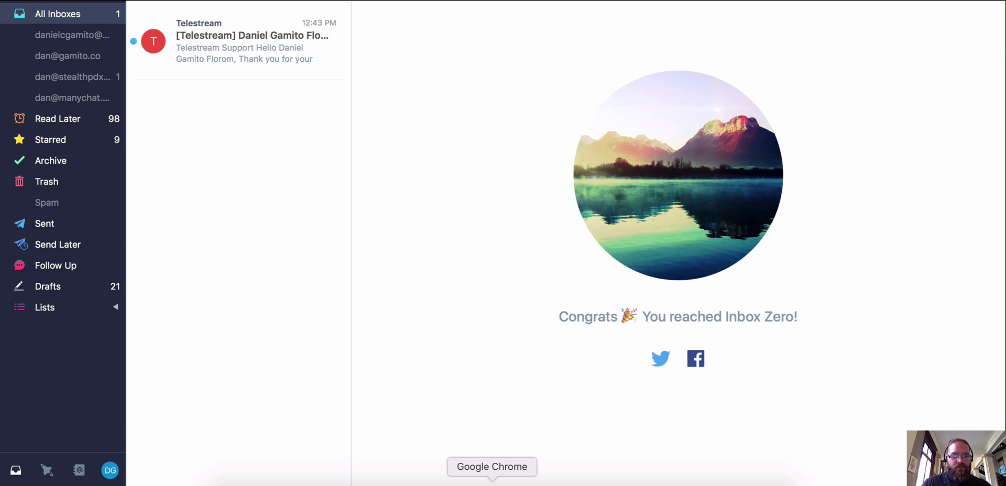
pyautogui.click(492, 480)
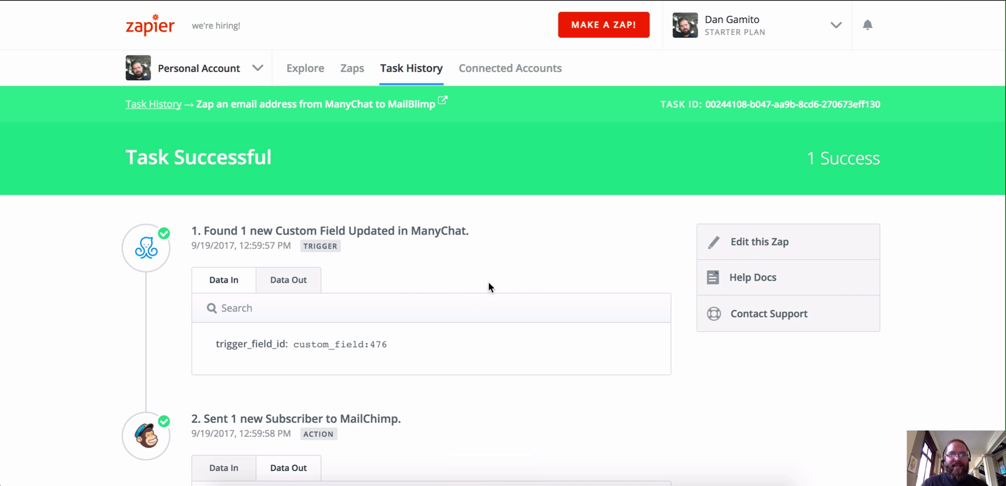
pyautogui.scroll(-5, 488, 288)
pyautogui.scroll(-3, 495, 273)
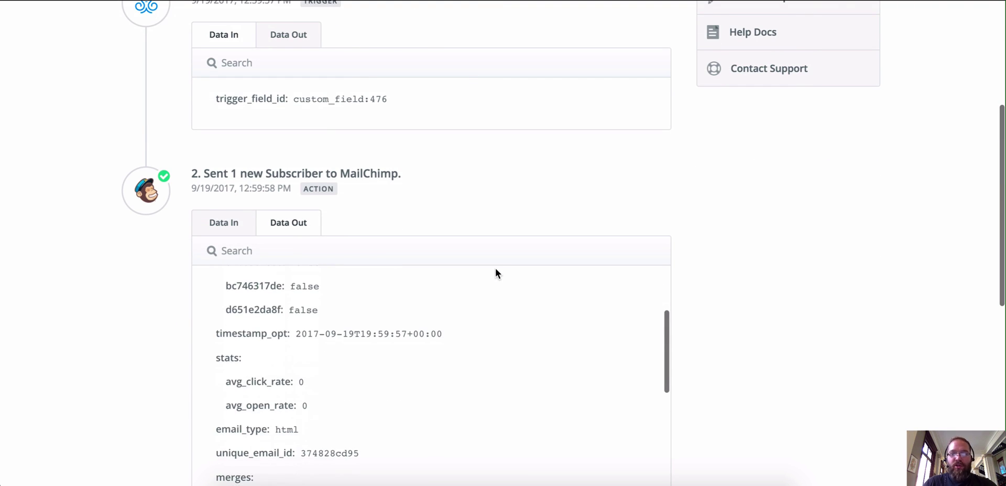
pyautogui.scroll(-5, 875, 286)
pyautogui.scroll(15, 867, 278)
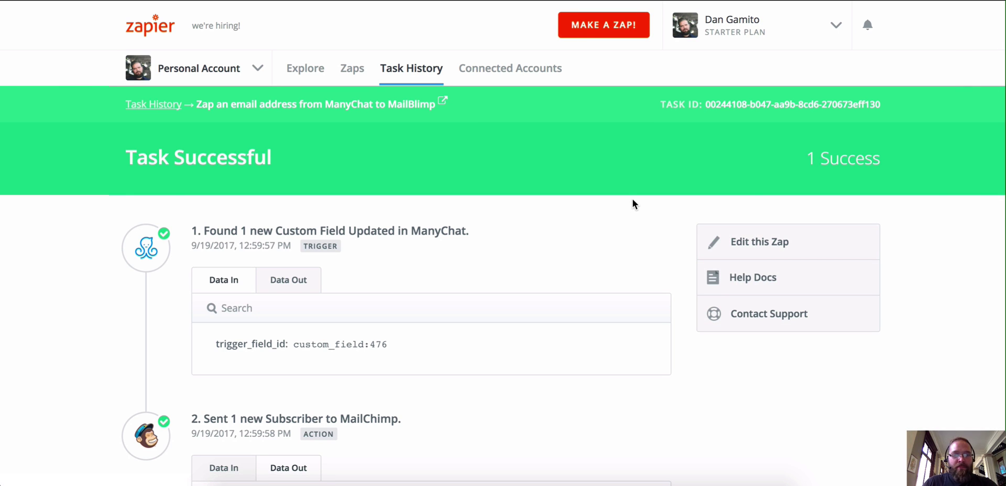
pyautogui.scroll(-4, 632, 199)
pyautogui.scroll(-2, 478, 259)
pyautogui.scroll(-1, 309, 338)
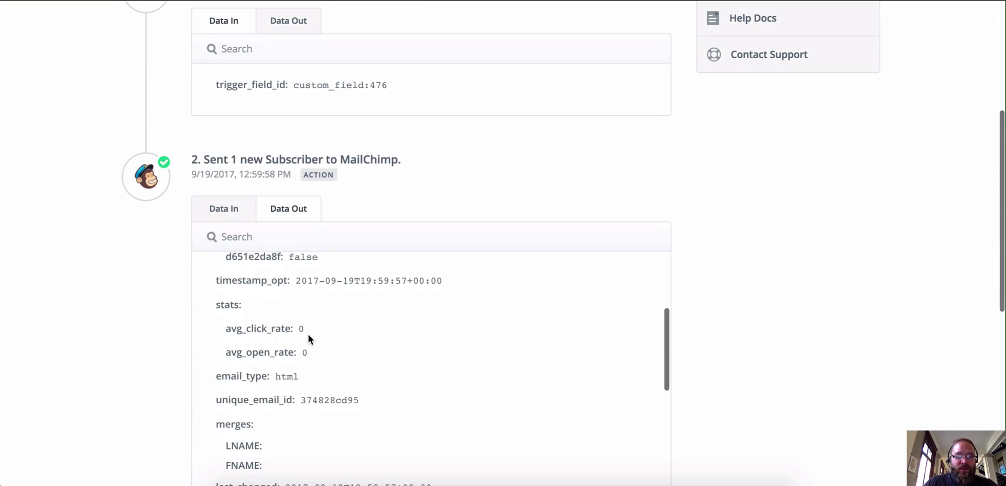
pyautogui.scroll(5, 776, 246)
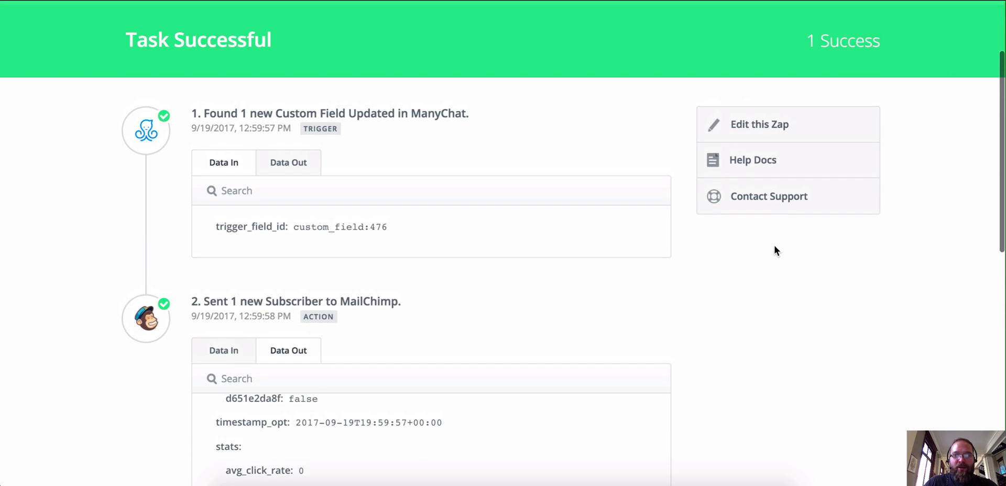
pyautogui.scroll(1, 781, 246)
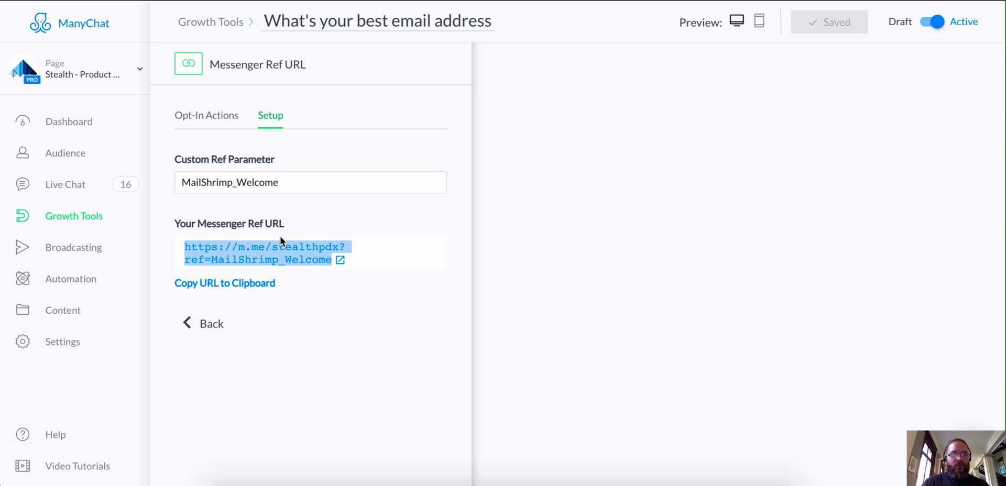
# - Open the ref=MailShrimp_Welcome Messenger link in a new tab to start a fresh bot chat
pyautogui.rightClick(283, 253)
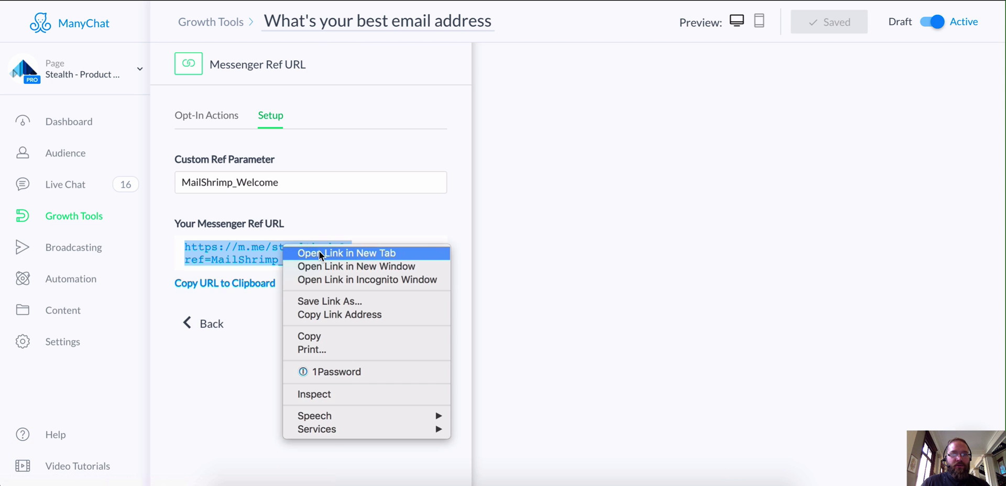
pyautogui.click(328, 153)
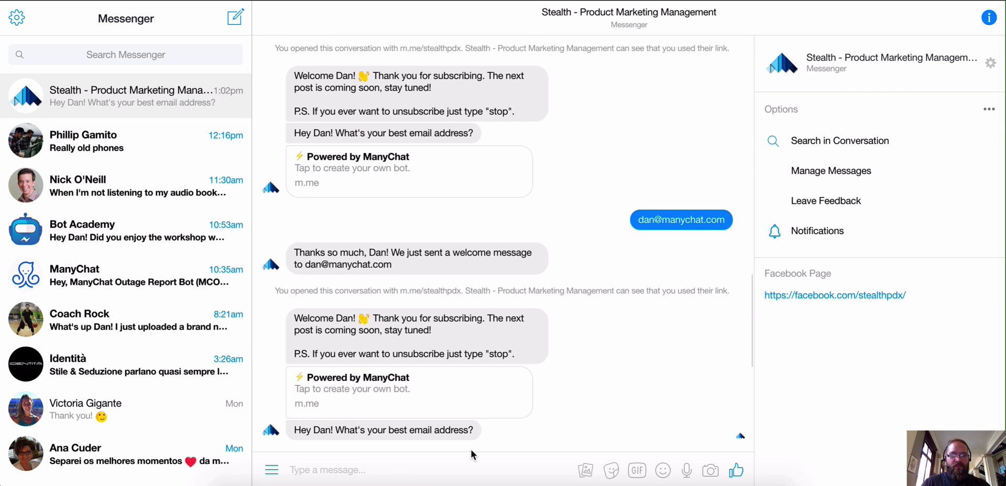
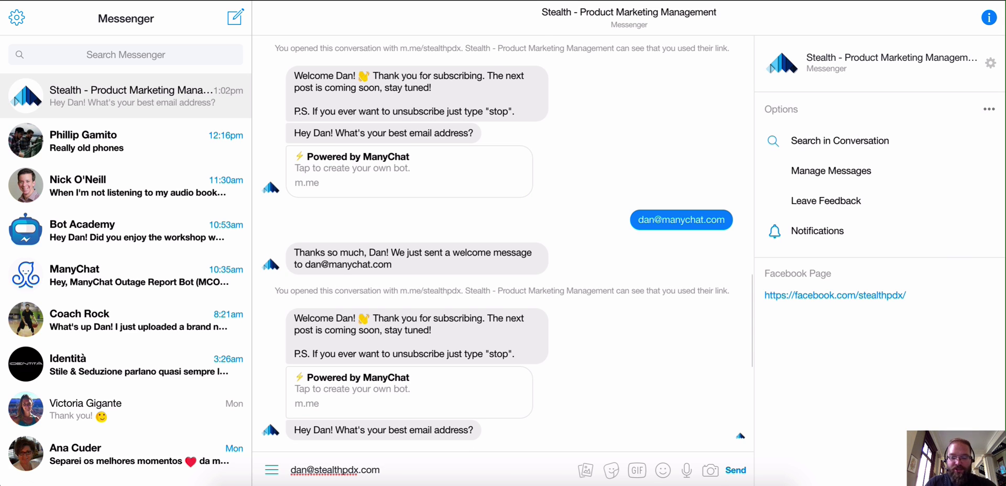
# - Reply to the bot with a second email address and highlight it in the confirmation
pyautogui.press('Return')
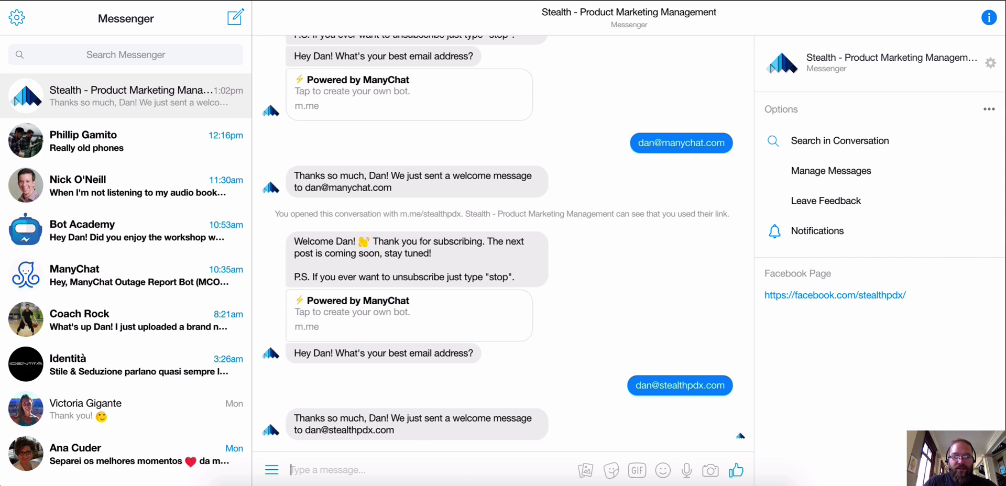
pyautogui.moveTo(396, 430); pyautogui.dragTo(302, 428)
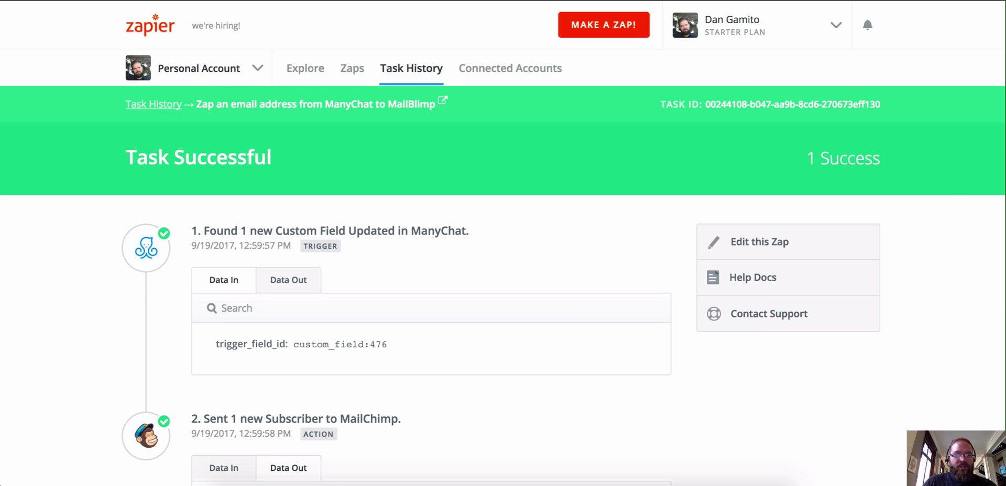
# - Open the newest successful 1:02 PM MailBlimp zap run and review the trigger step's output and input data
pyautogui.click(409, 77)
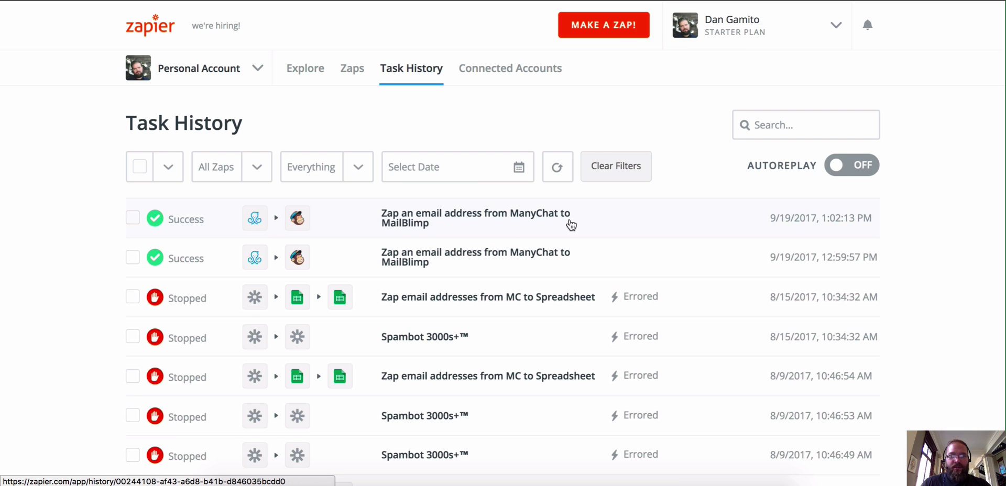
pyautogui.click(439, 220)
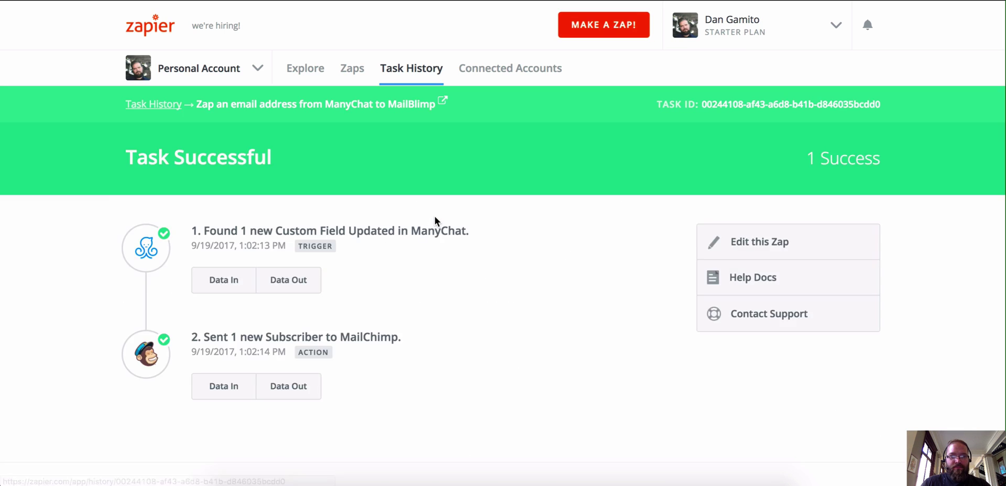
pyautogui.click(284, 280)
pyautogui.scroll(-2, 348, 322)
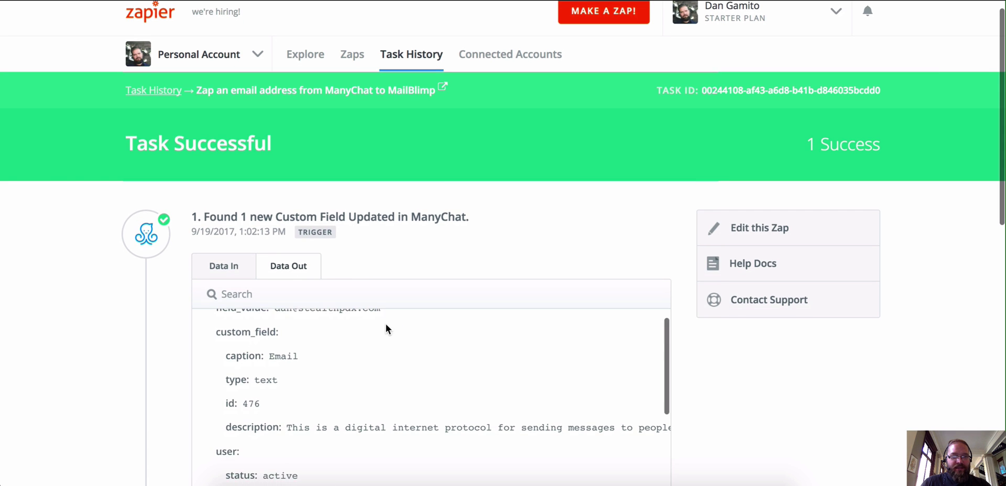
pyautogui.click(241, 262)
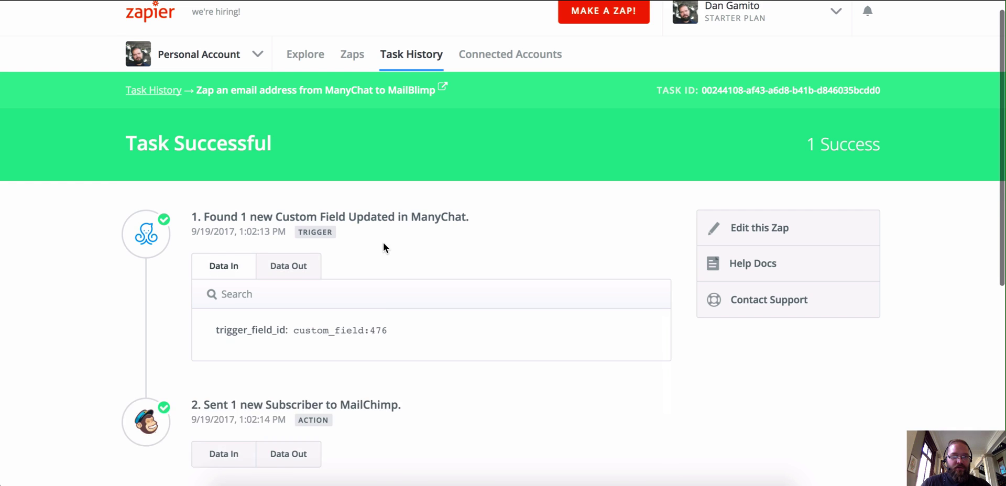
pyautogui.scroll(-3, 386, 243)
# - Verify step 2 sent the second email address to MailChimp, then return to Polymail
pyautogui.click(225, 366)
pyautogui.scroll(-3, 543, 267)
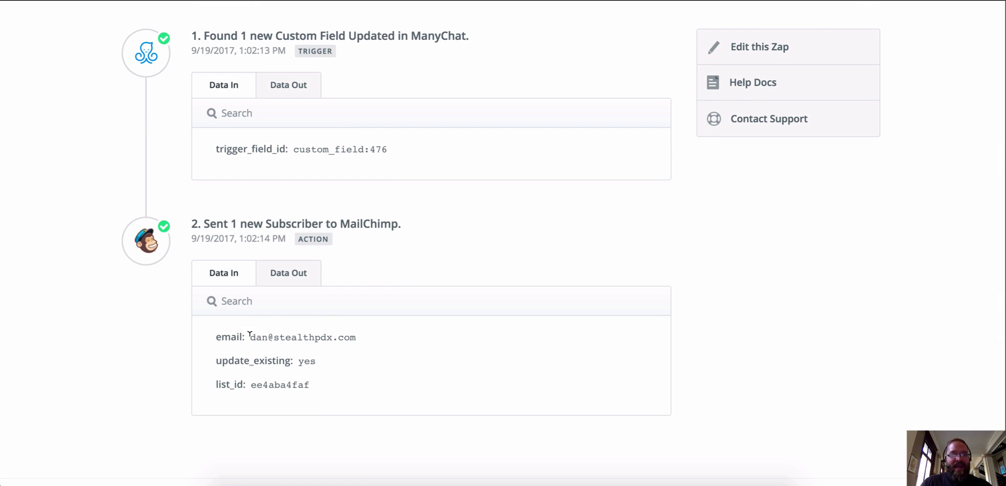
pyautogui.moveTo(248, 337); pyautogui.dragTo(373, 339)
pyautogui.click(406, 264)
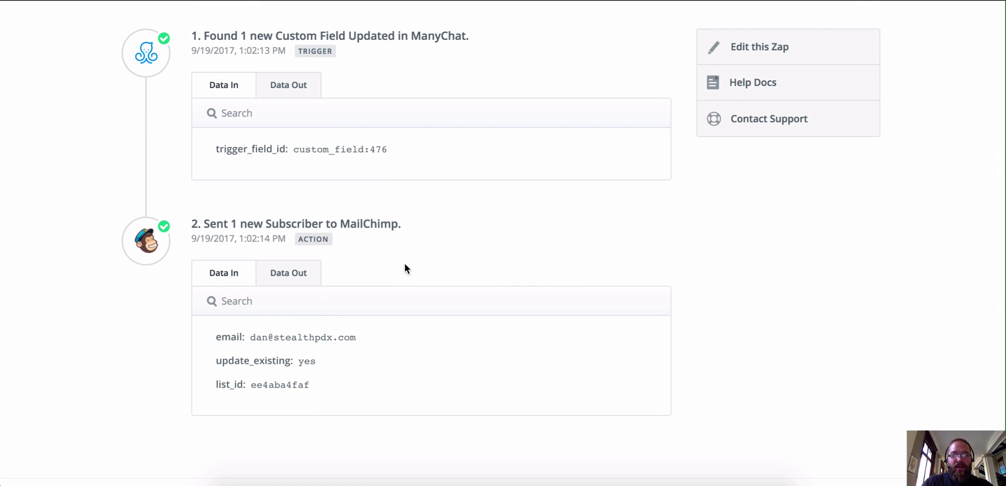
pyautogui.click(441, 483)
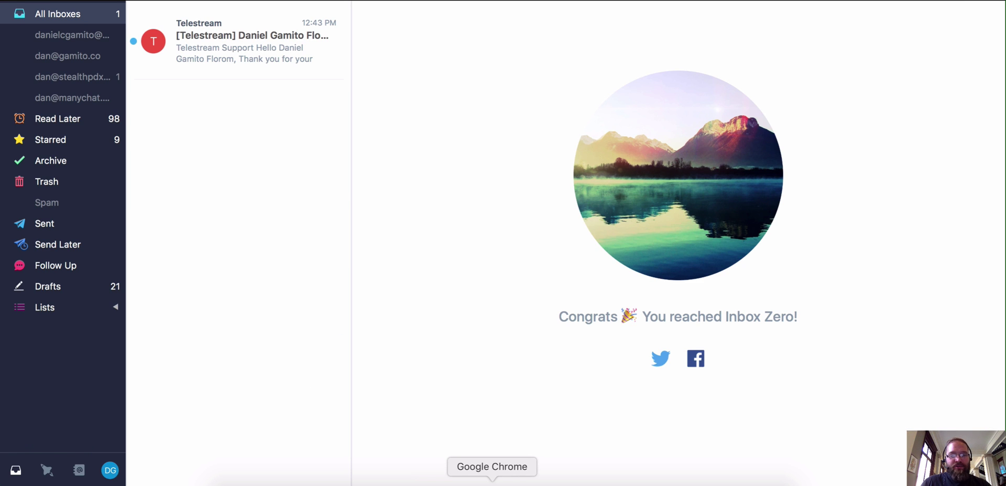
# - Check the Welcome Message workflow's subscriber queue in MailChimp, close the popup, and return to Polymail
pyautogui.click(492, 482)
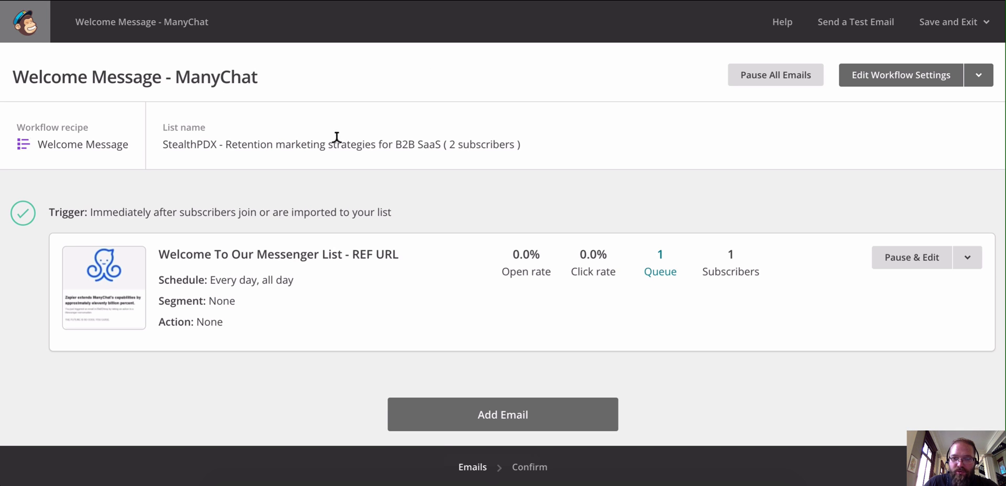
pyautogui.click(659, 269)
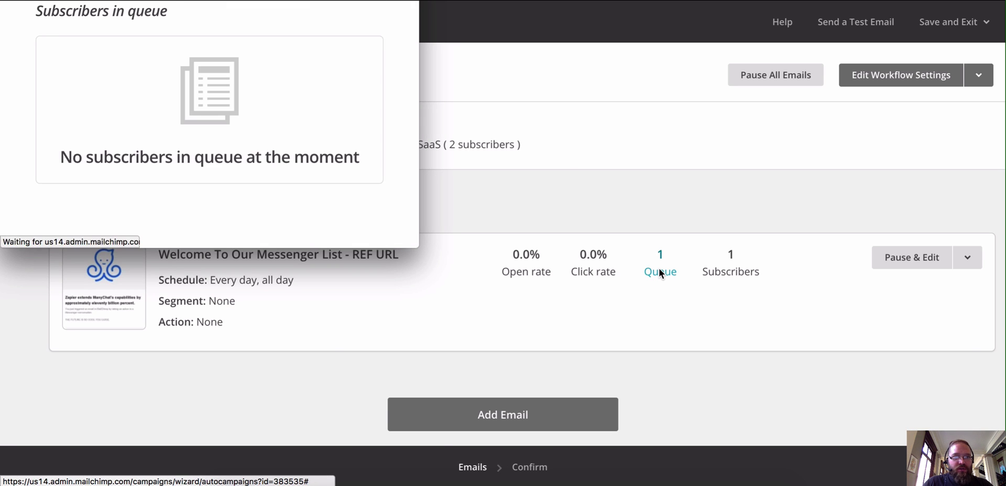
pyautogui.press('super+w')
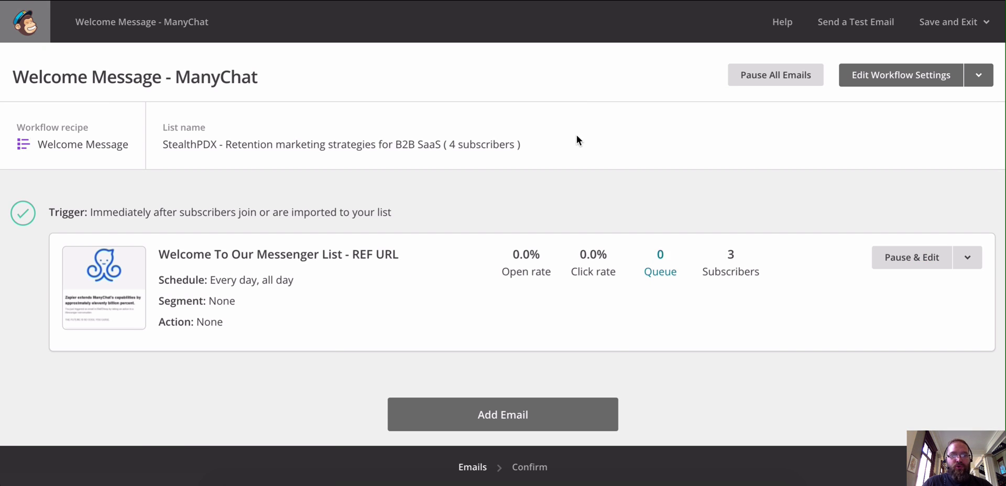
pyautogui.click(441, 481)
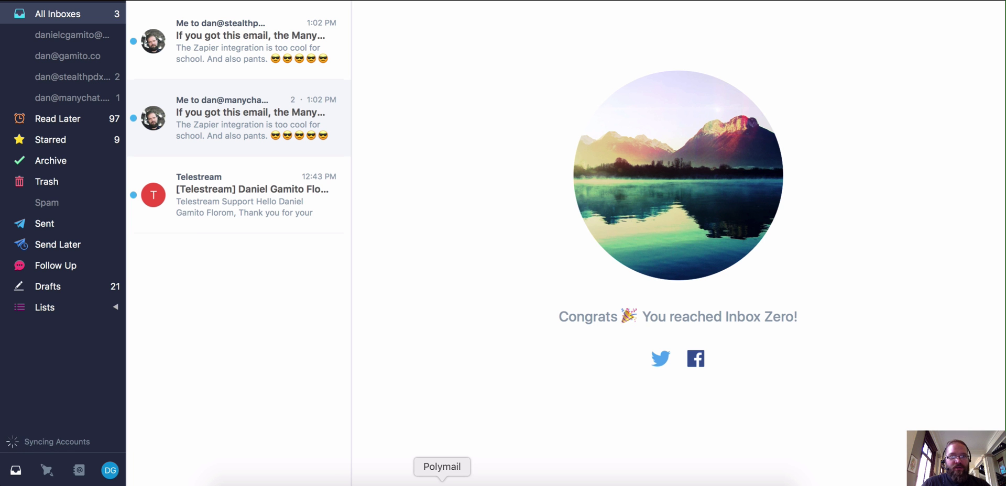
# - Read the newest ManyChat welcome email, then open the other address's 'Zapier extends ManyChat's capabilities…' thread
pyautogui.click(233, 59)
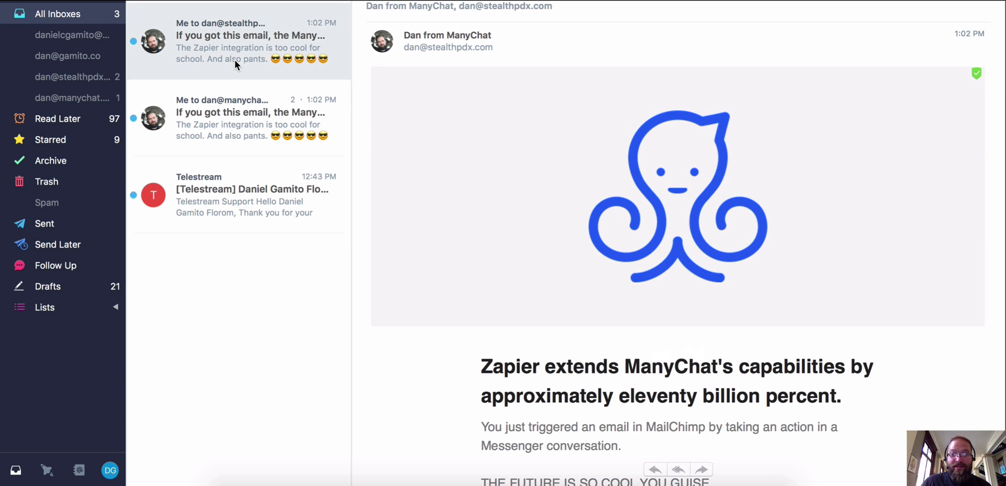
pyautogui.scroll(-5, 523, 148)
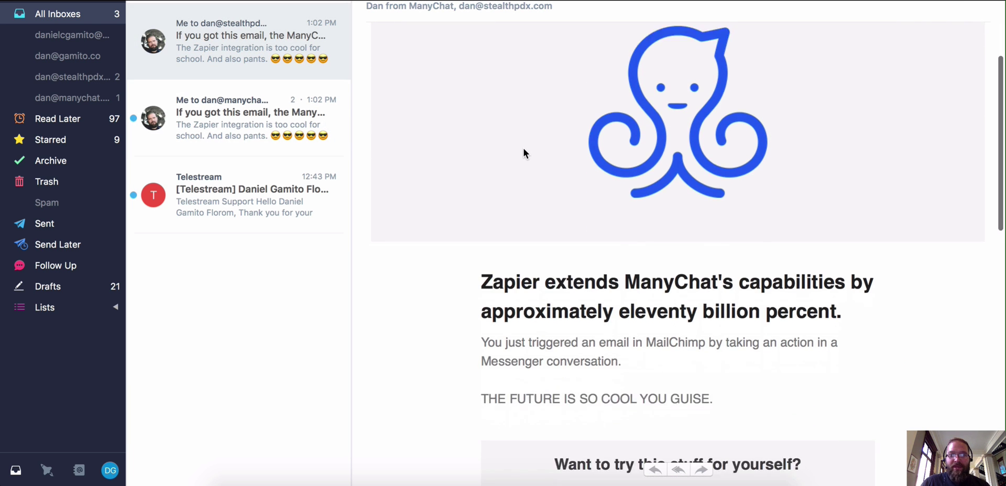
pyautogui.scroll(-3, 524, 151)
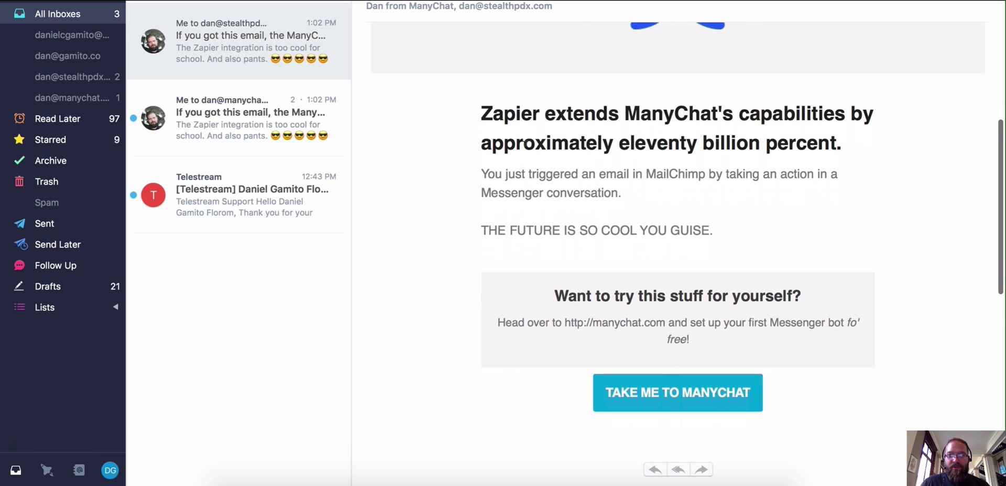
pyautogui.scroll(-3, 524, 151)
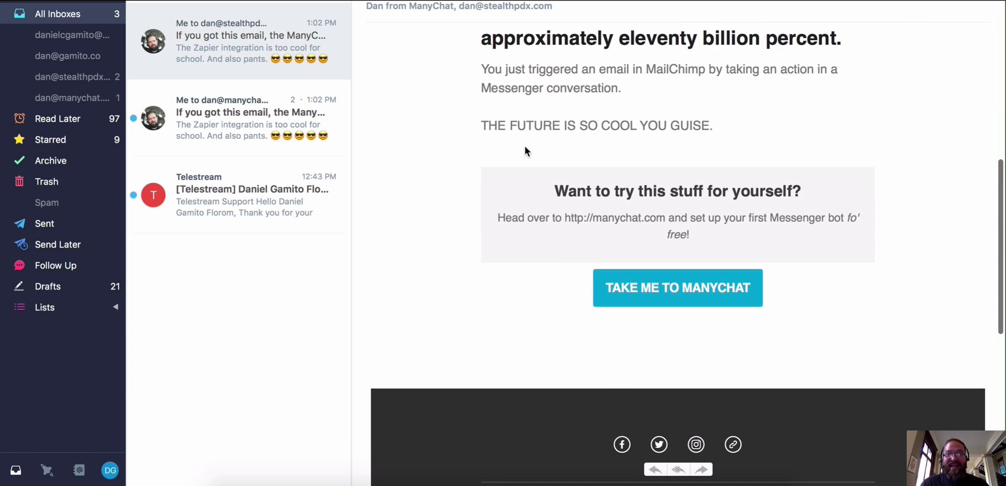
pyautogui.scroll(4, 524, 148)
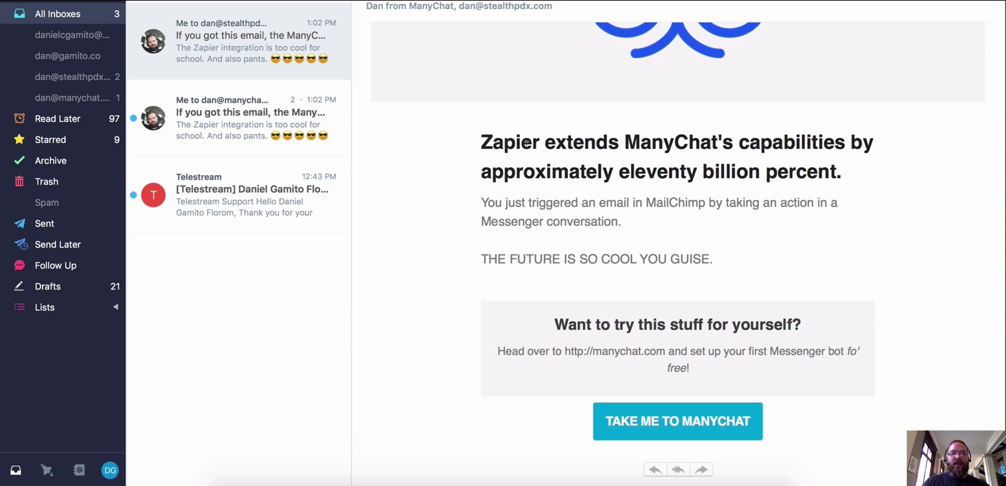
pyautogui.click(245, 101)
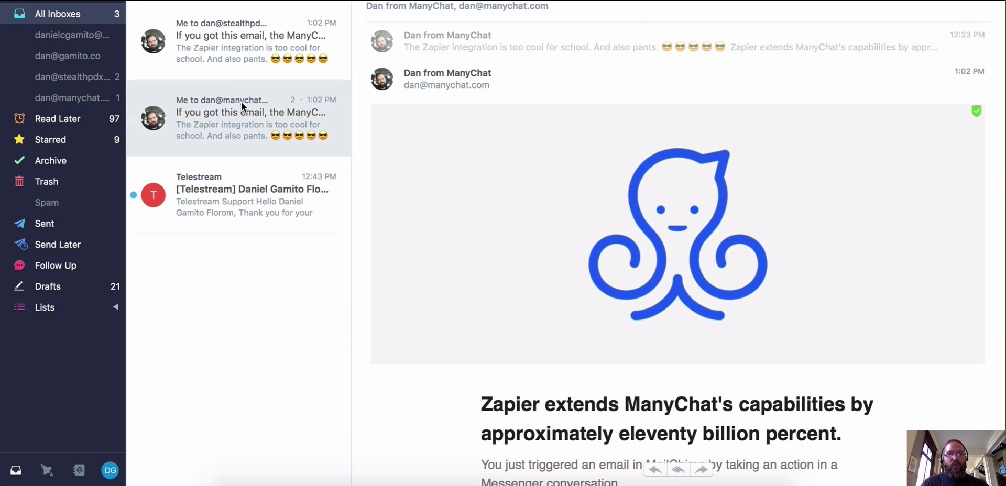